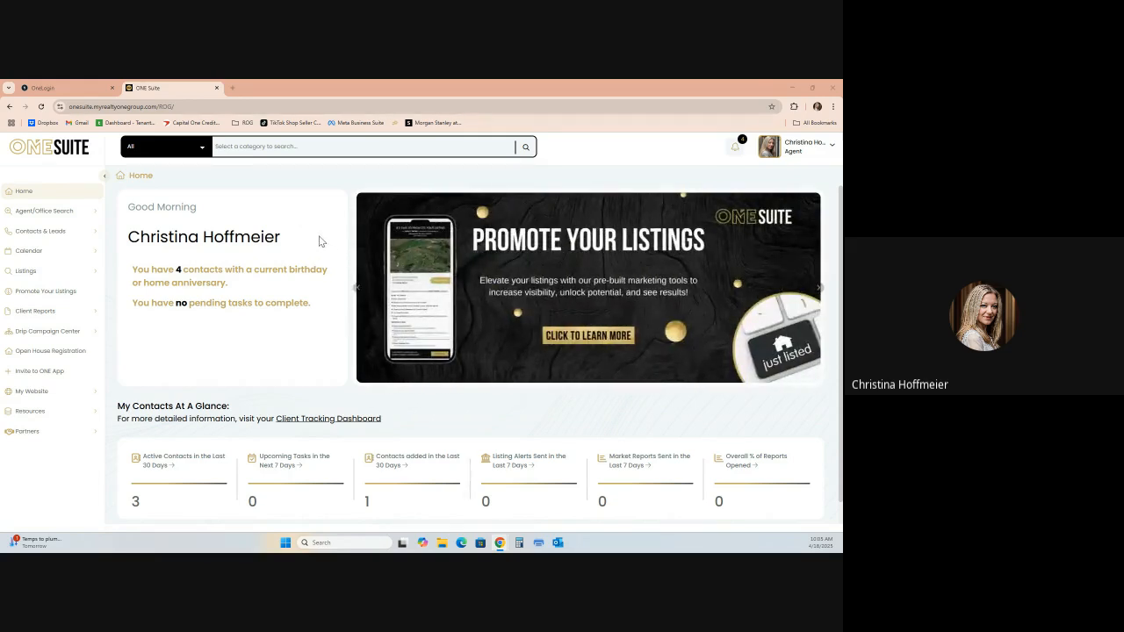
Switch to the OneLogin portal, show the app list filtered to Everything, and look through the available apps.
left_click(46, 85)
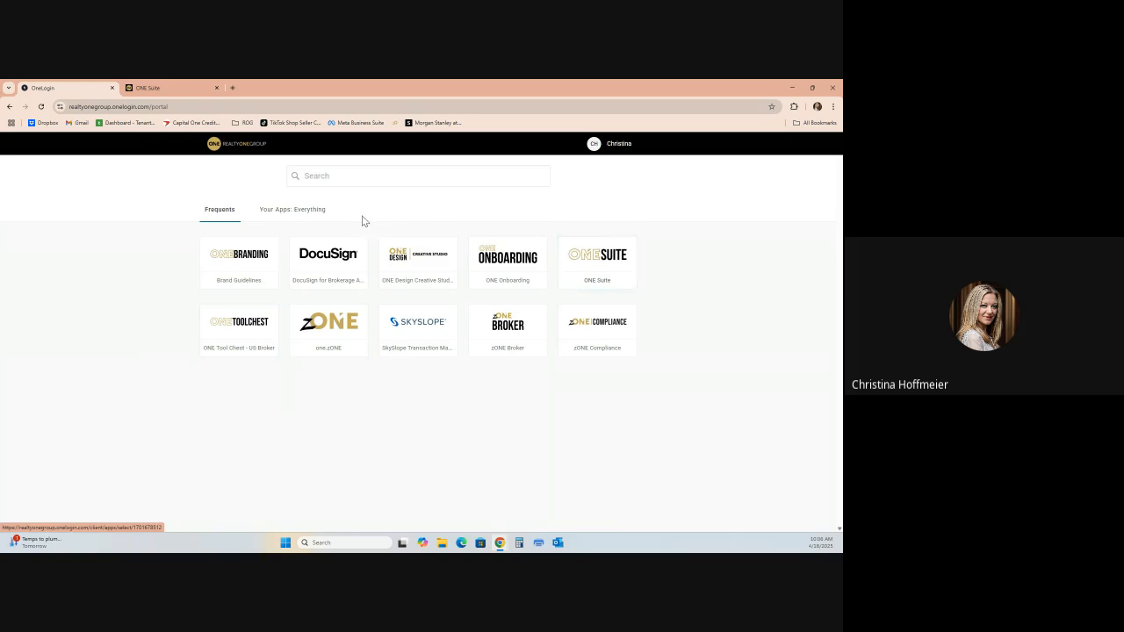
left_click(276, 216)
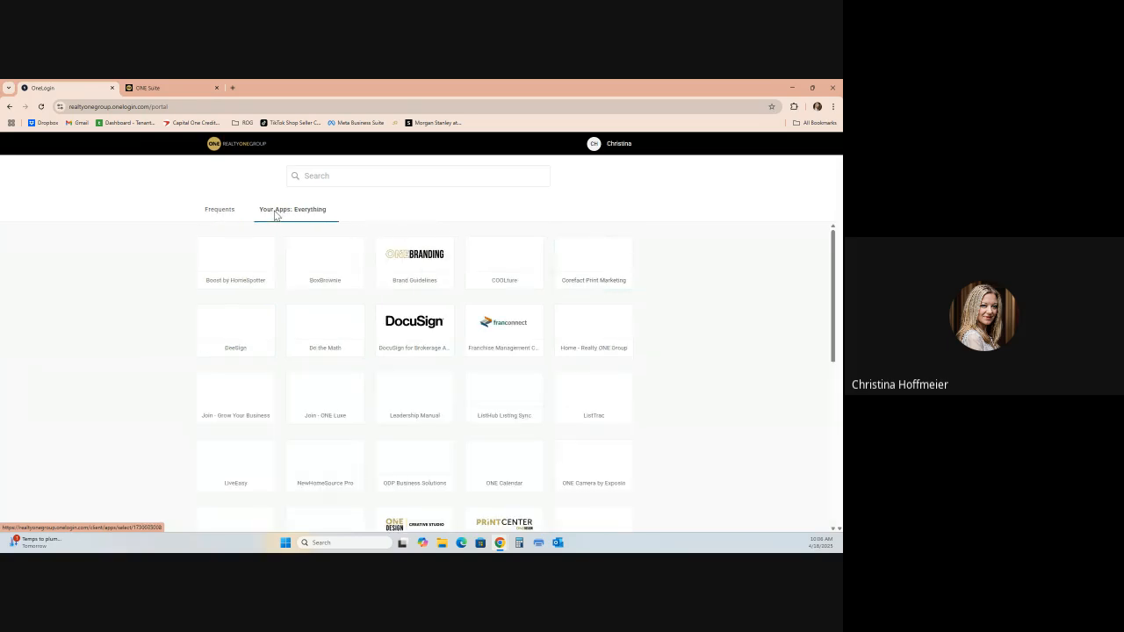
left_click(307, 214)
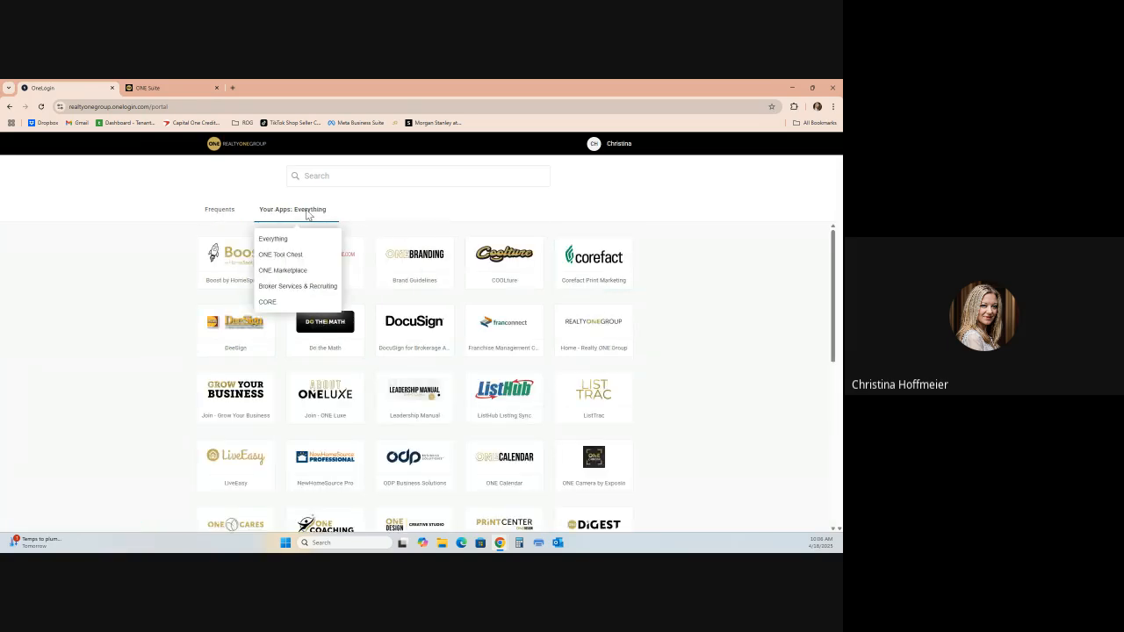
left_click(290, 239)
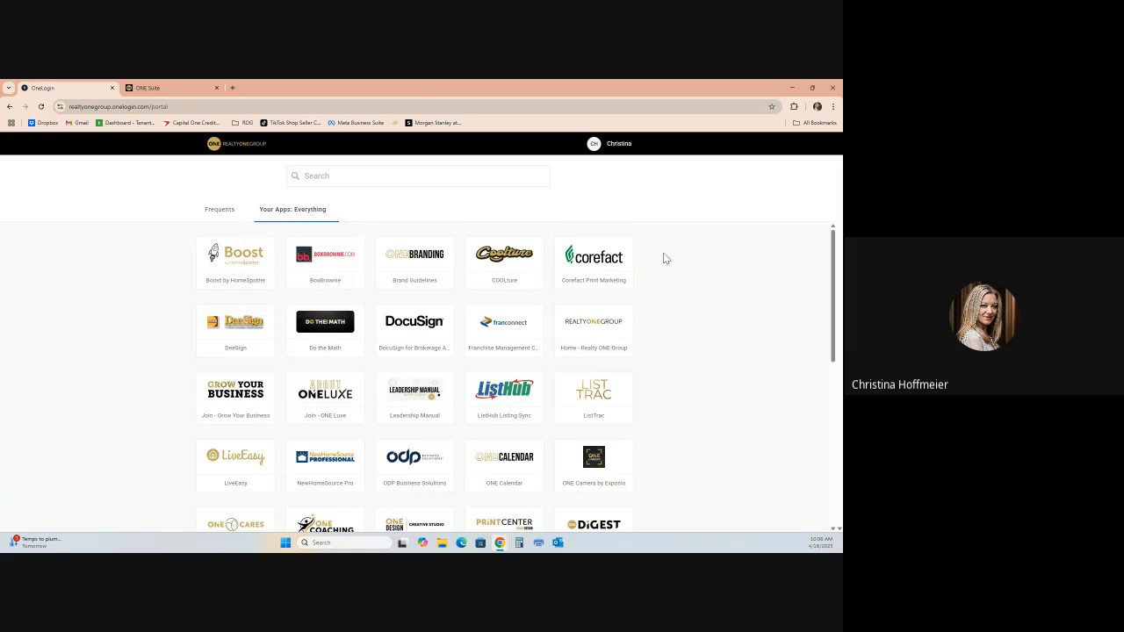
scroll(657, 304, "down", 5)
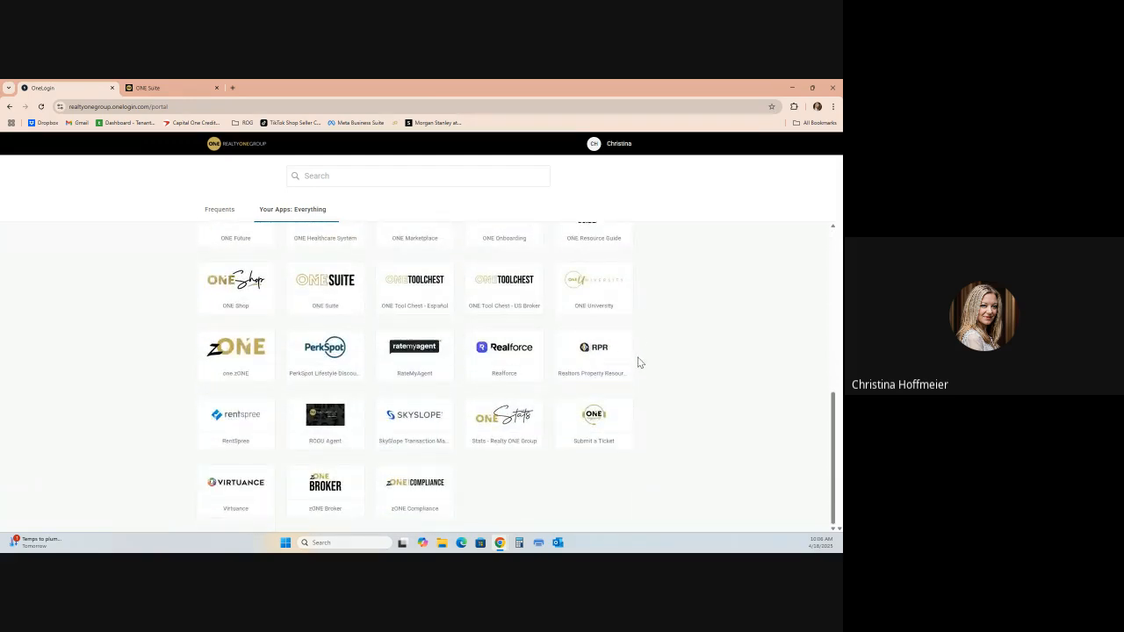
scroll(636, 356, "up", 1)
scroll(637, 357, "up", 4)
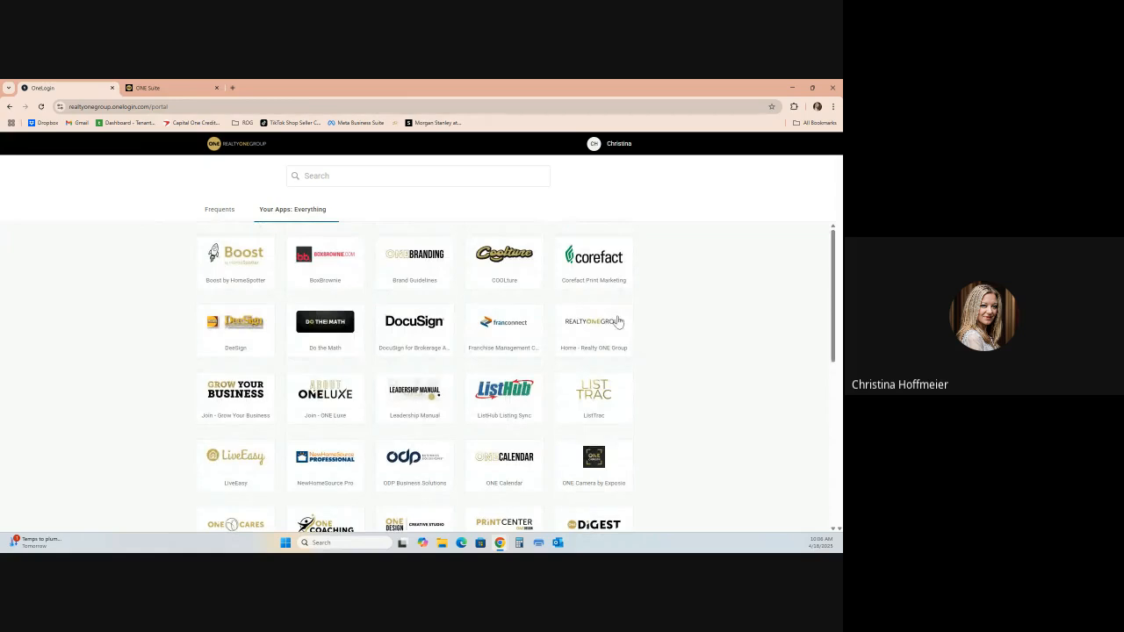
Search the portal's apps for "ONE Suite" and open it.
left_click(374, 176)
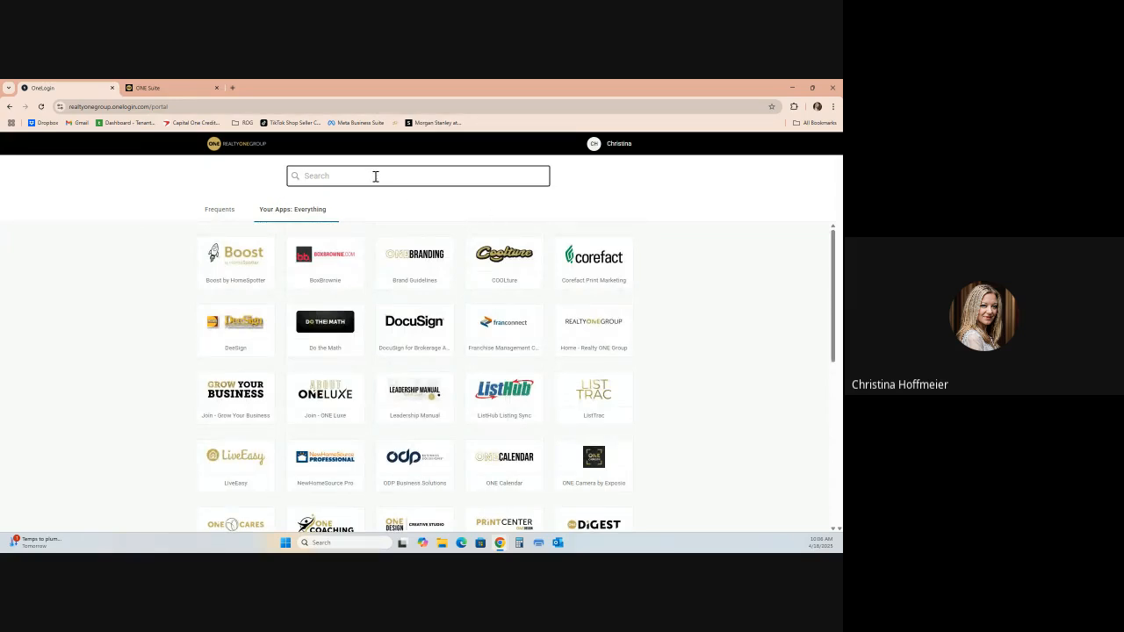
type("O")
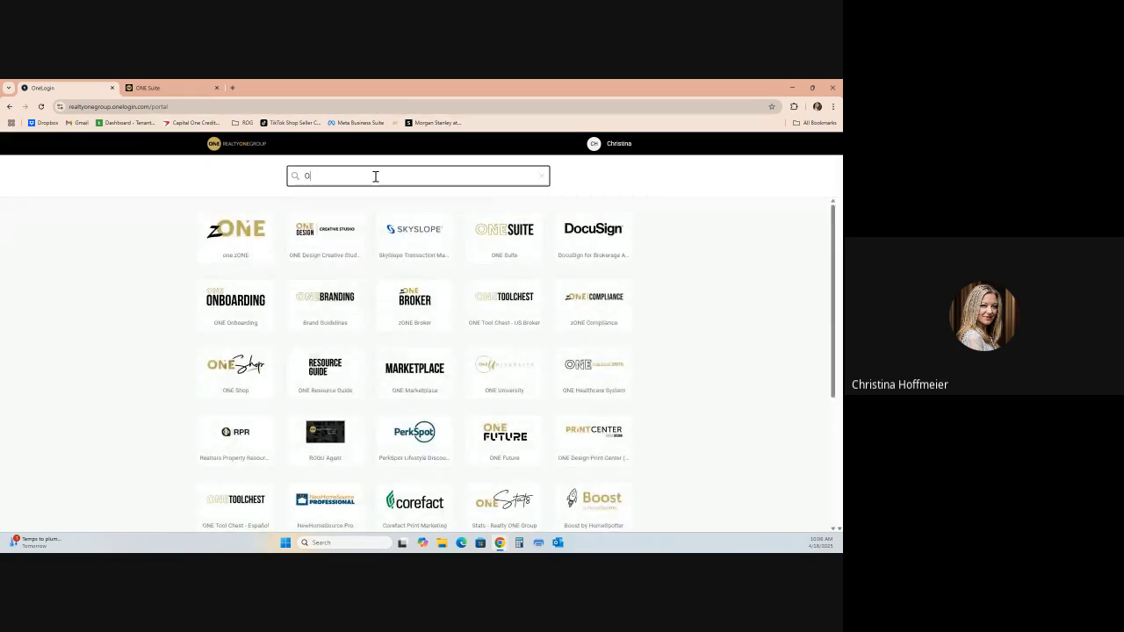
type("NE Suite")
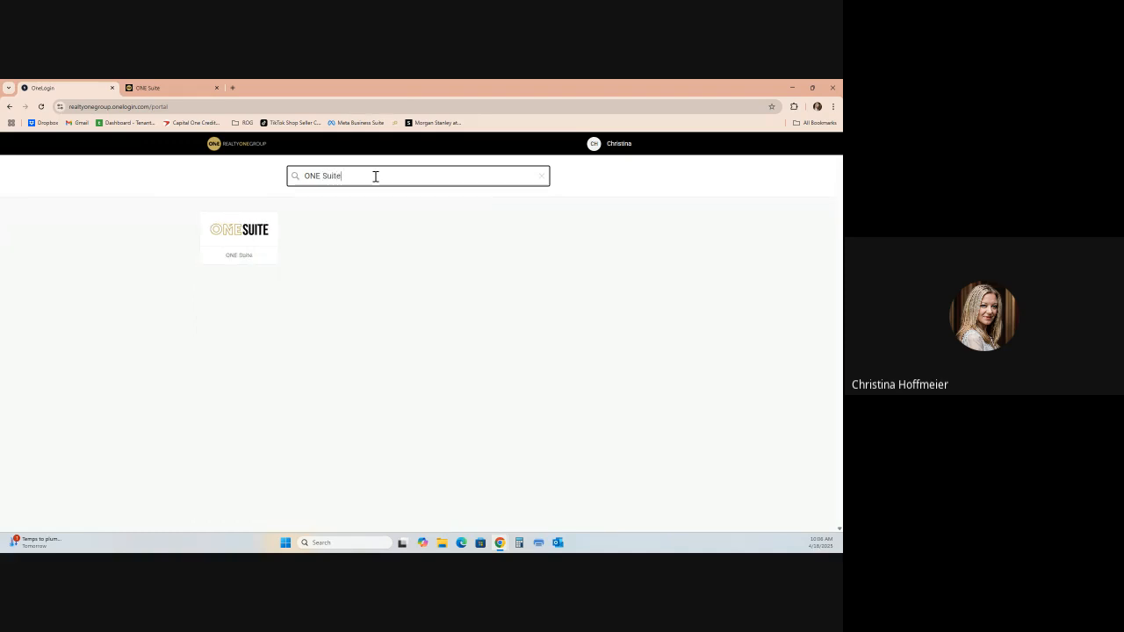
left_click(232, 241)
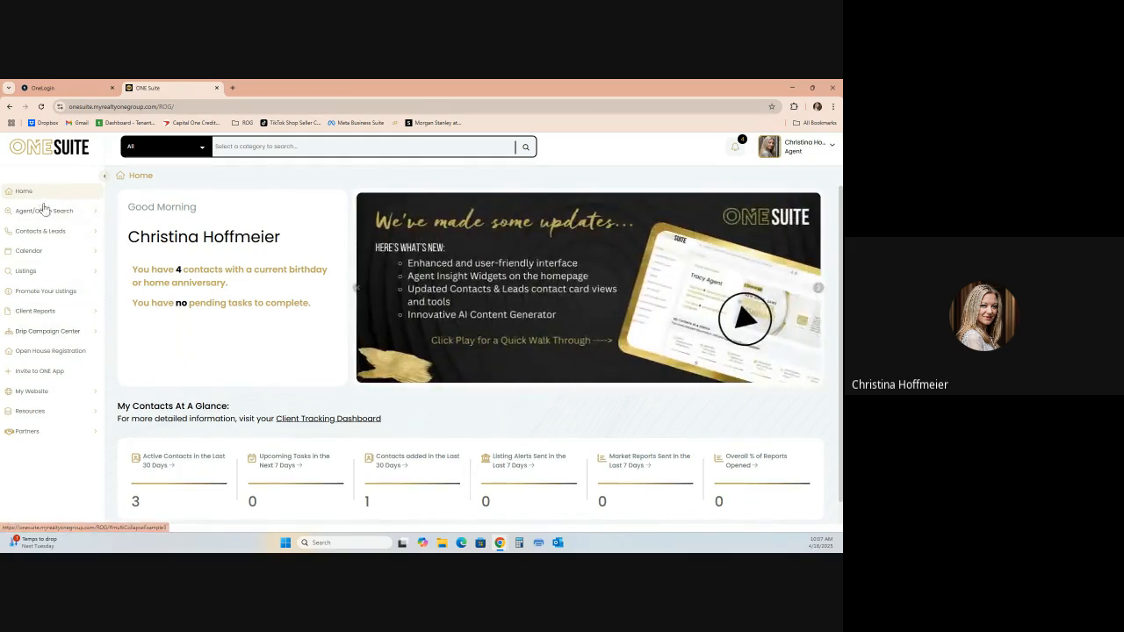
Open the Drip Campaign Letters and look through the company letter templates.
left_click(47, 335)
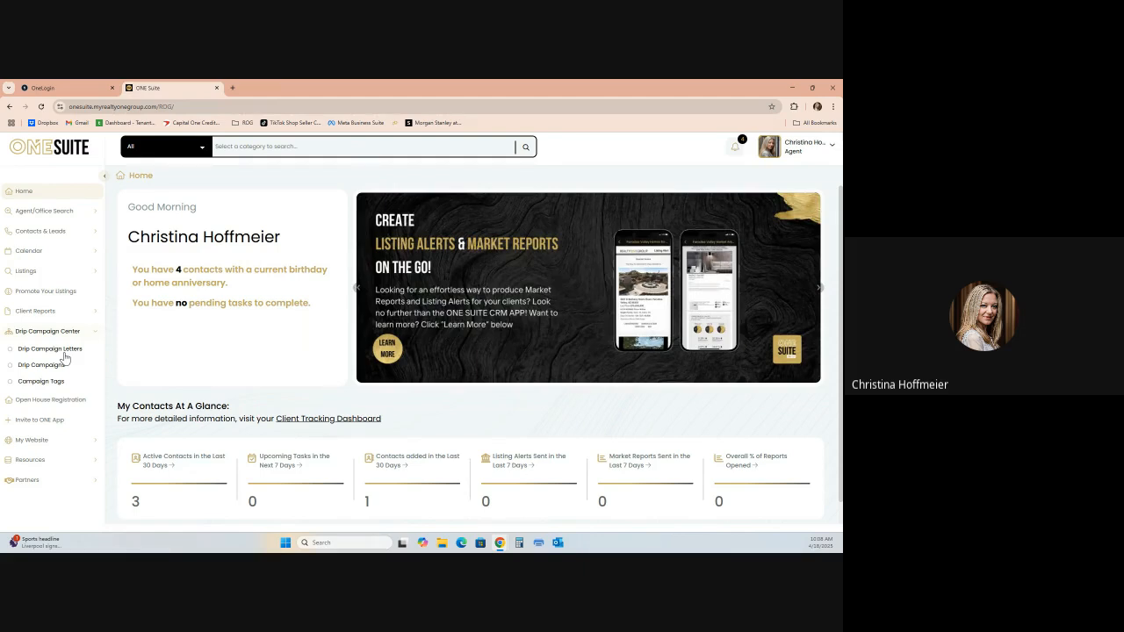
left_click(63, 351)
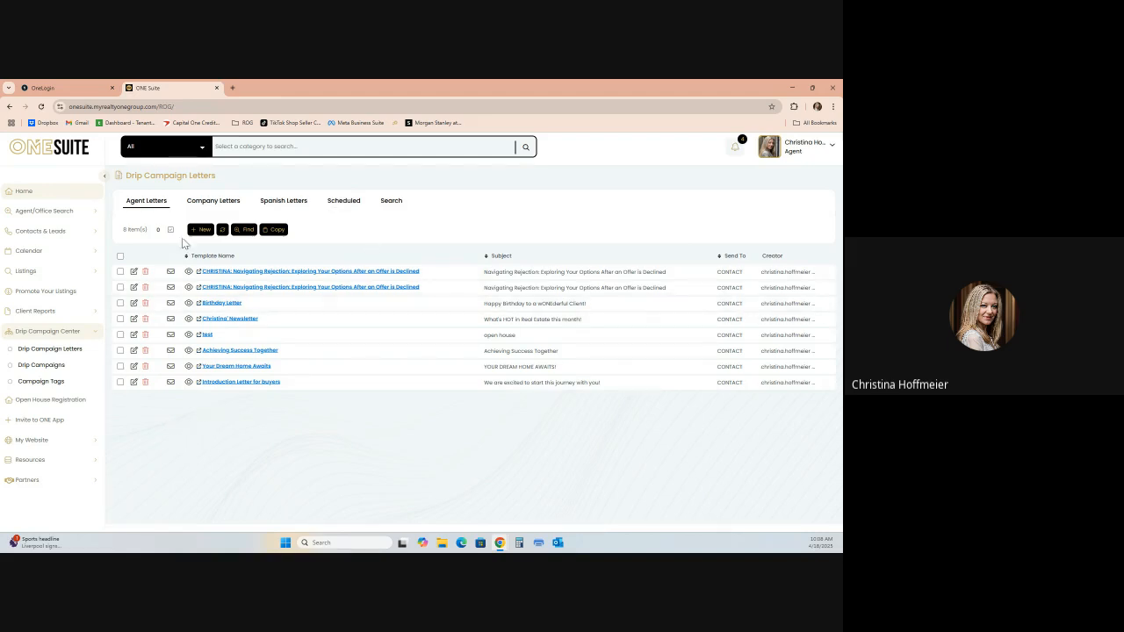
left_click(201, 204)
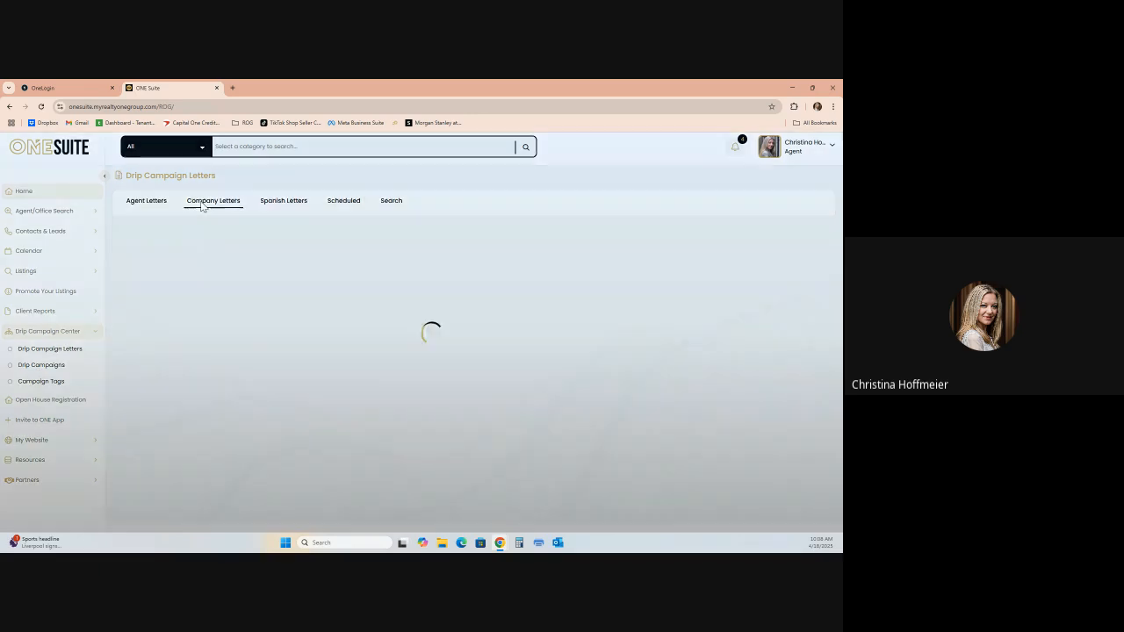
scroll(334, 305, "down", 3)
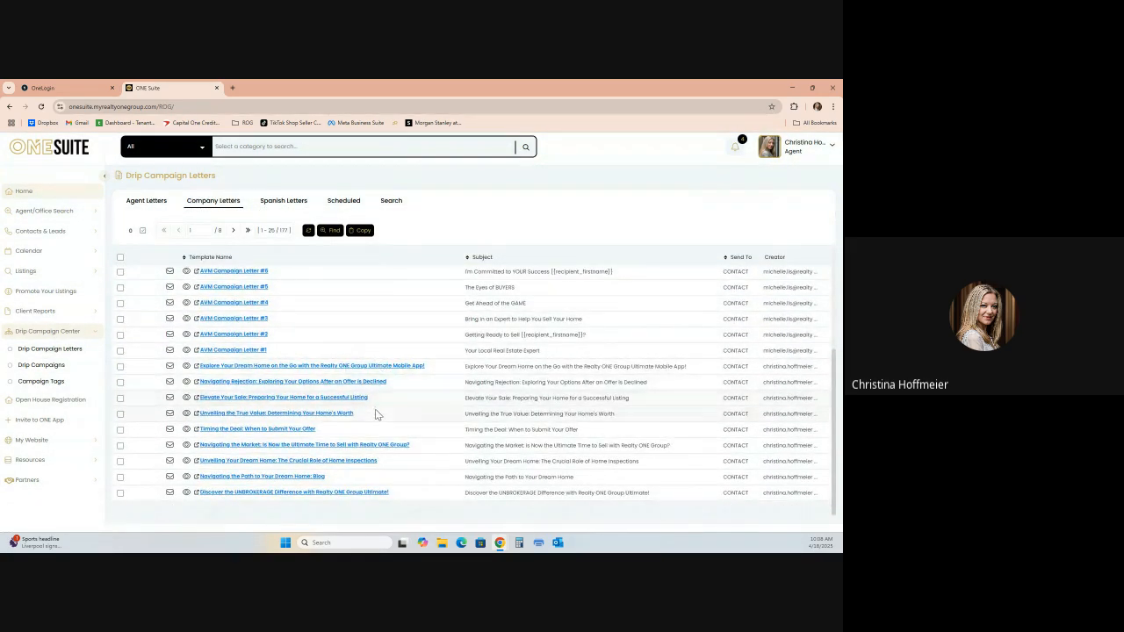
scroll(382, 403, "up", 1)
scroll(382, 404, "up", 3)
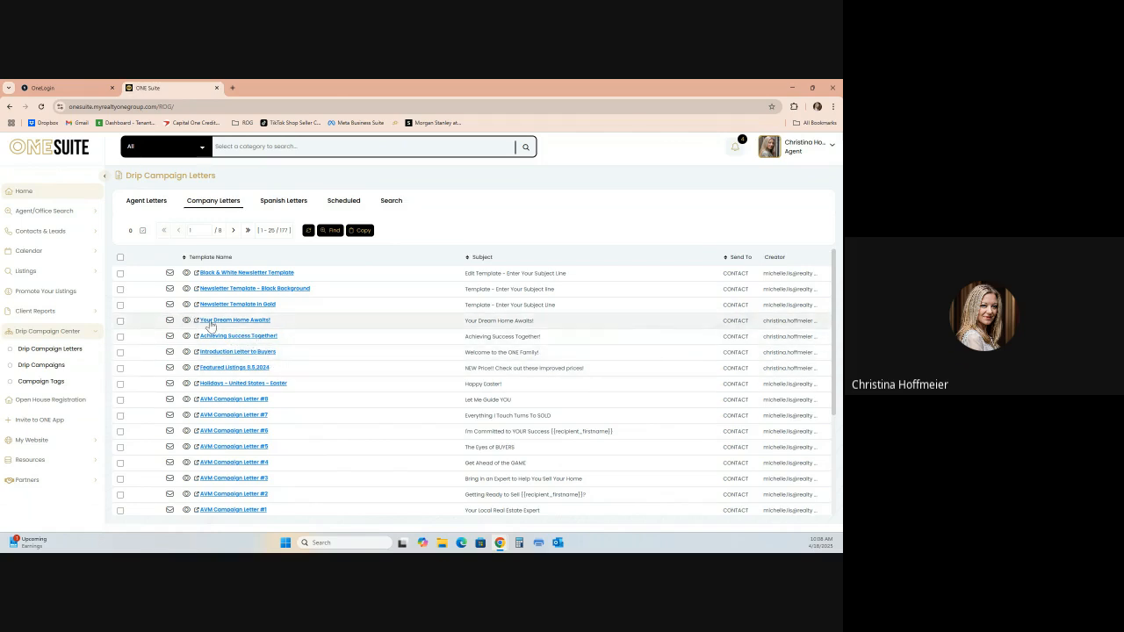
Preview the "Your Dream Home Awaits!" company letter, close the preview and mark that letter, and return to the agent letters.
left_click(186, 320)
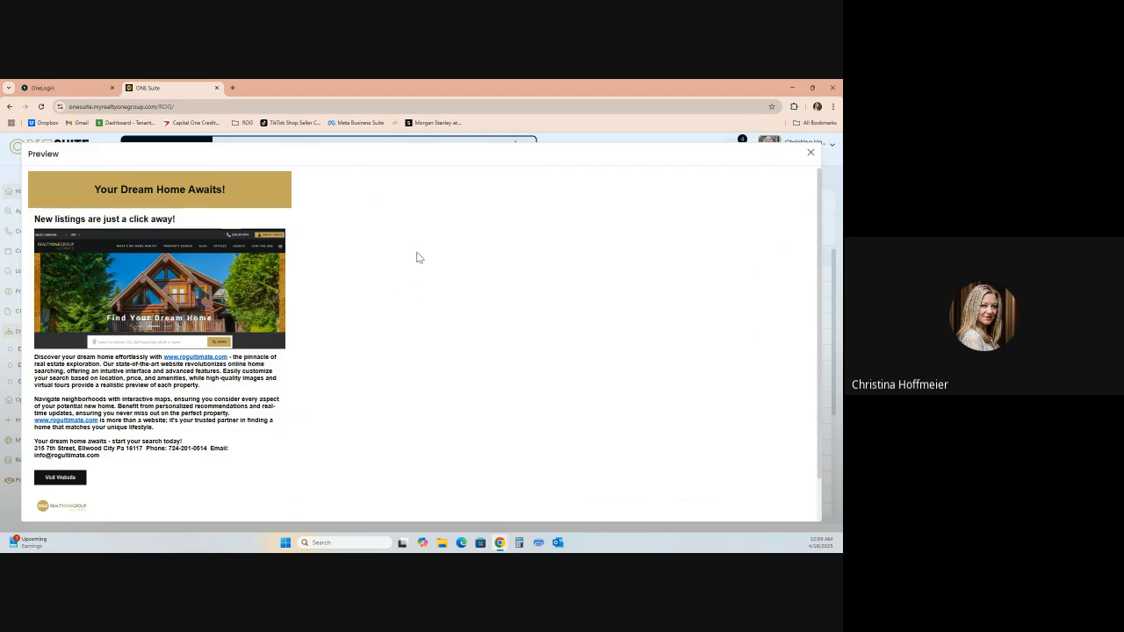
left_click(809, 152)
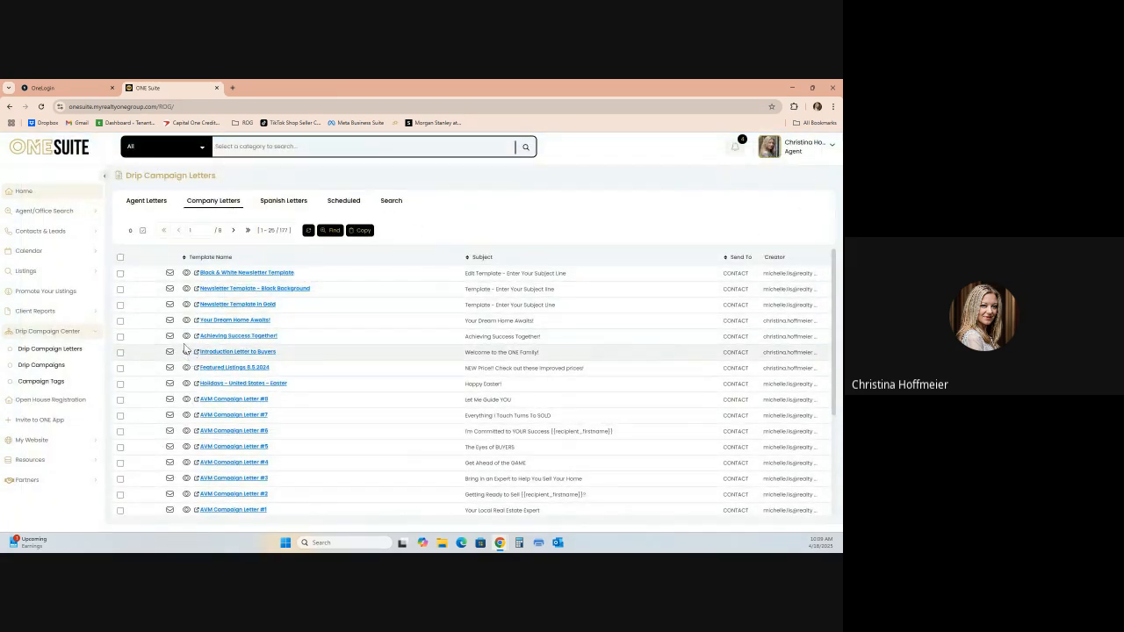
left_click(120, 321)
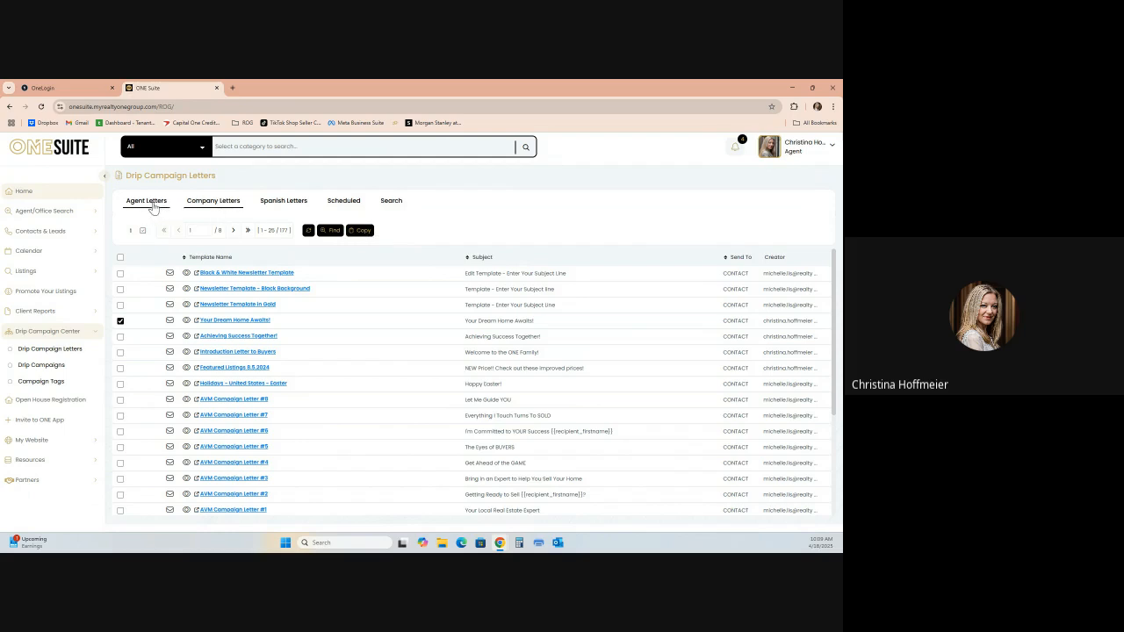
left_click(120, 322)
left_click(120, 321)
left_click(147, 201)
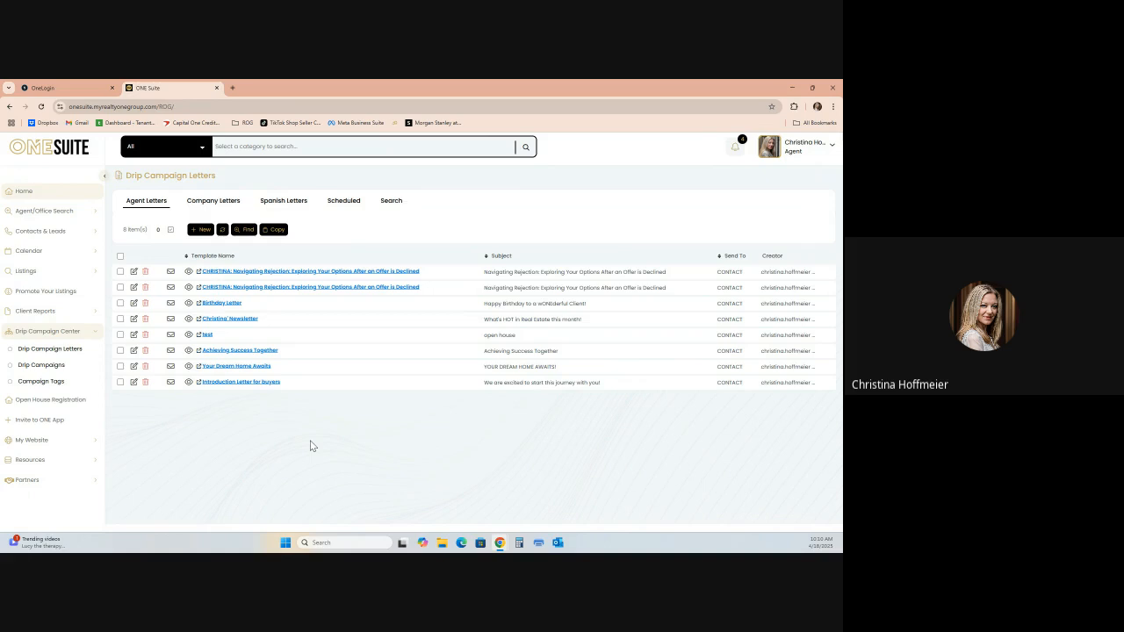
Open chatgpt.com in a new browser tab.
left_click(234, 88)
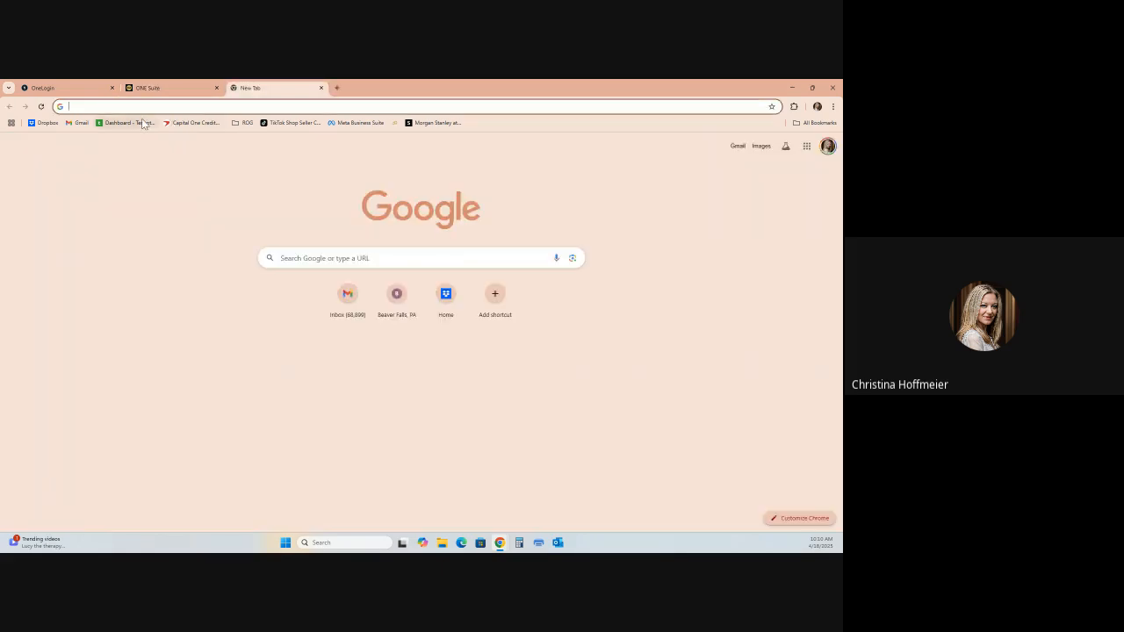
type("chatgpt.com")
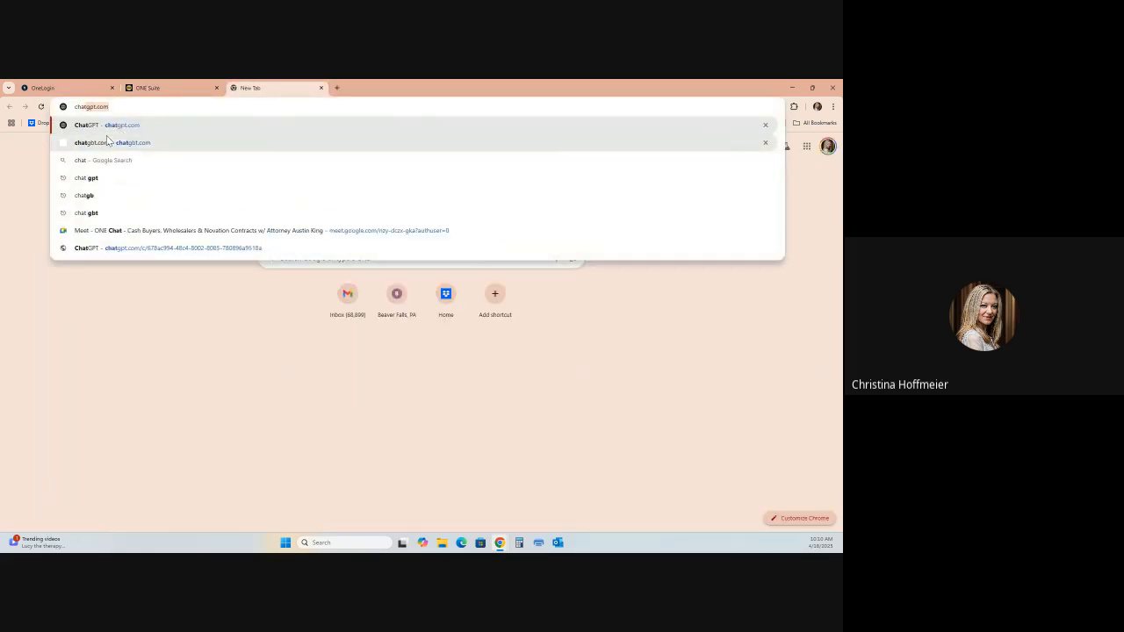
left_click(112, 132)
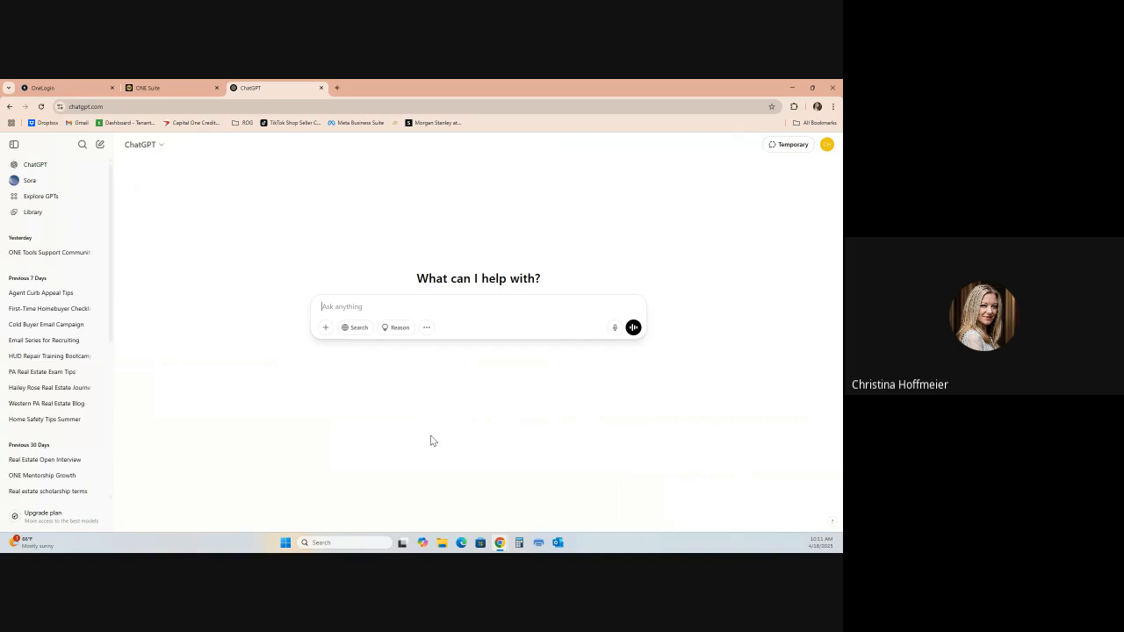
Start a ChatGPT prompt asking to build out a real estate drip campaign for the CRM, for the purpose of nurturing cold leads.
type("I want to bui")
type("ld")
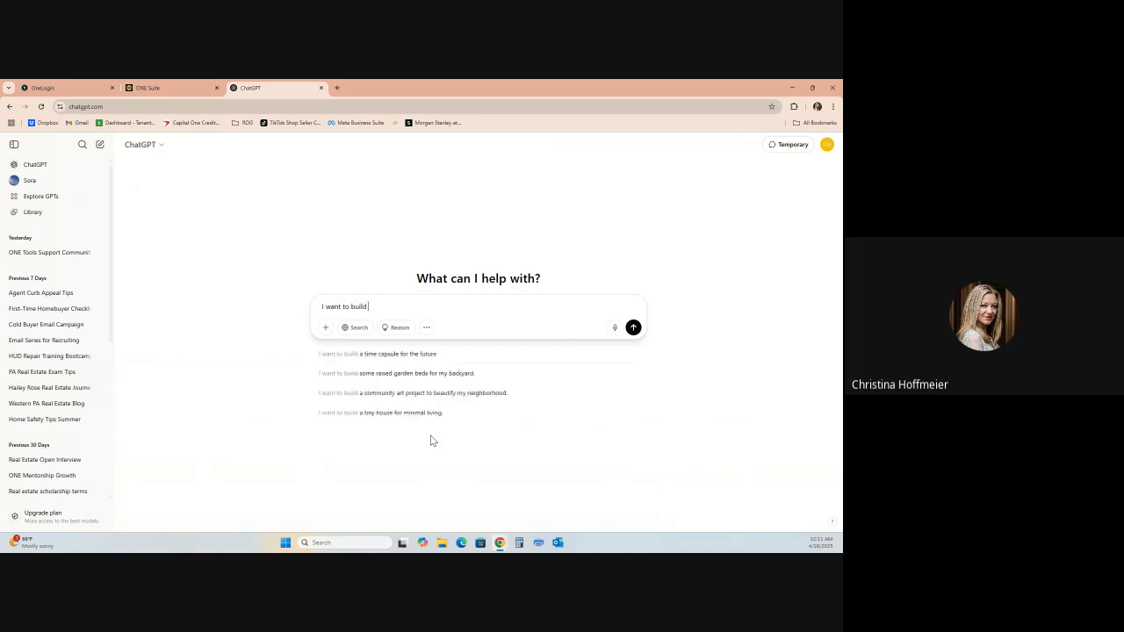
type(" out a real est")
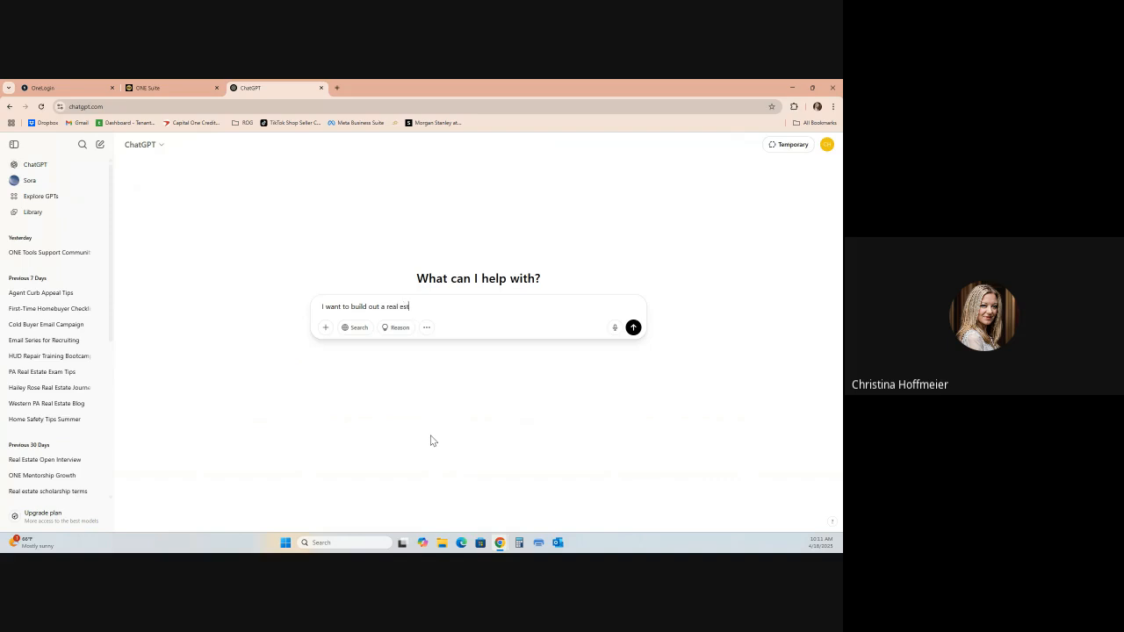
type("ate drip campain")
type("to use in mt CRM for the")
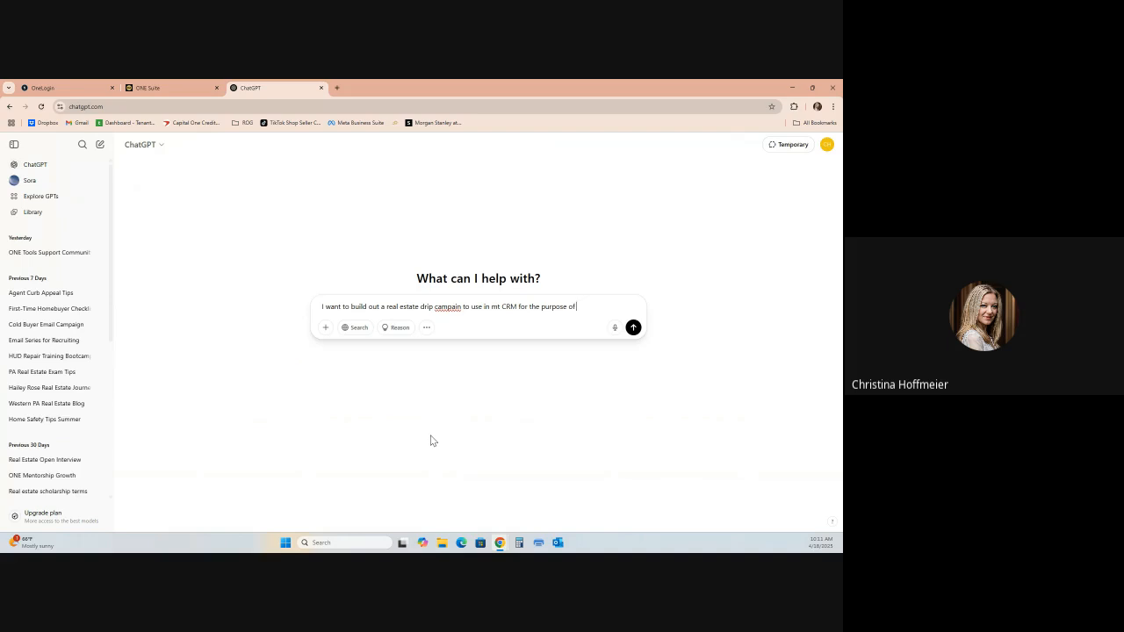
type("purpose of nuturing cold leads")
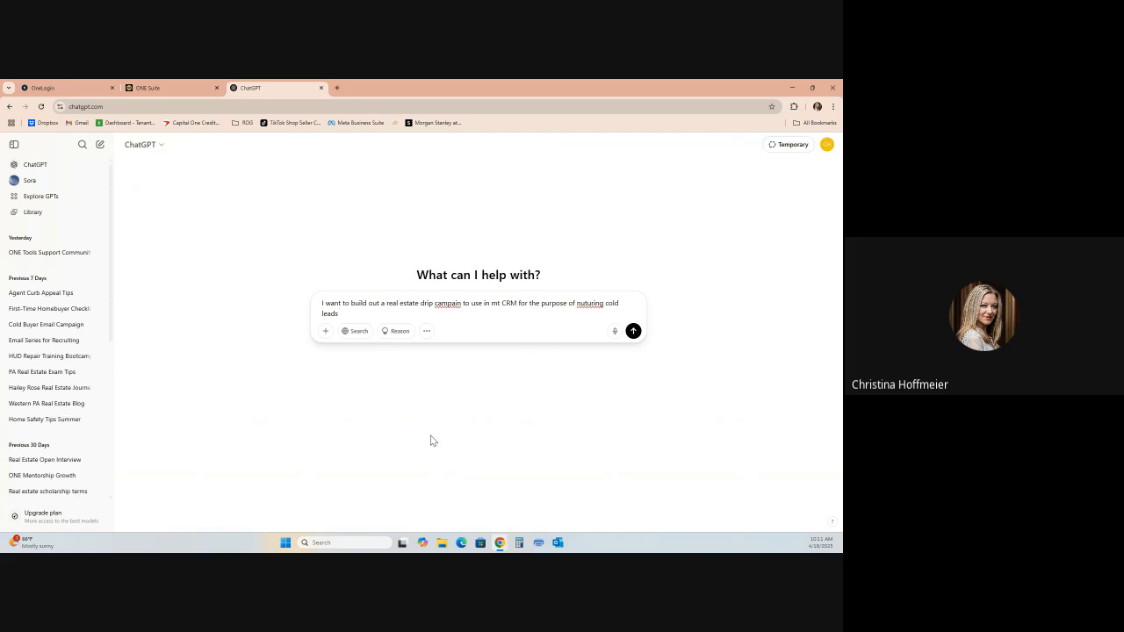
Extend the prompt with getting the leads to respond to emails and making it a scheduled drip delivered over a 6 month period.
type(" and t")
type("getting them to")
type(" respond to my")
type(" eemi")
type("mai")
type("ls. Make this a")
type(" scheduled drip to")
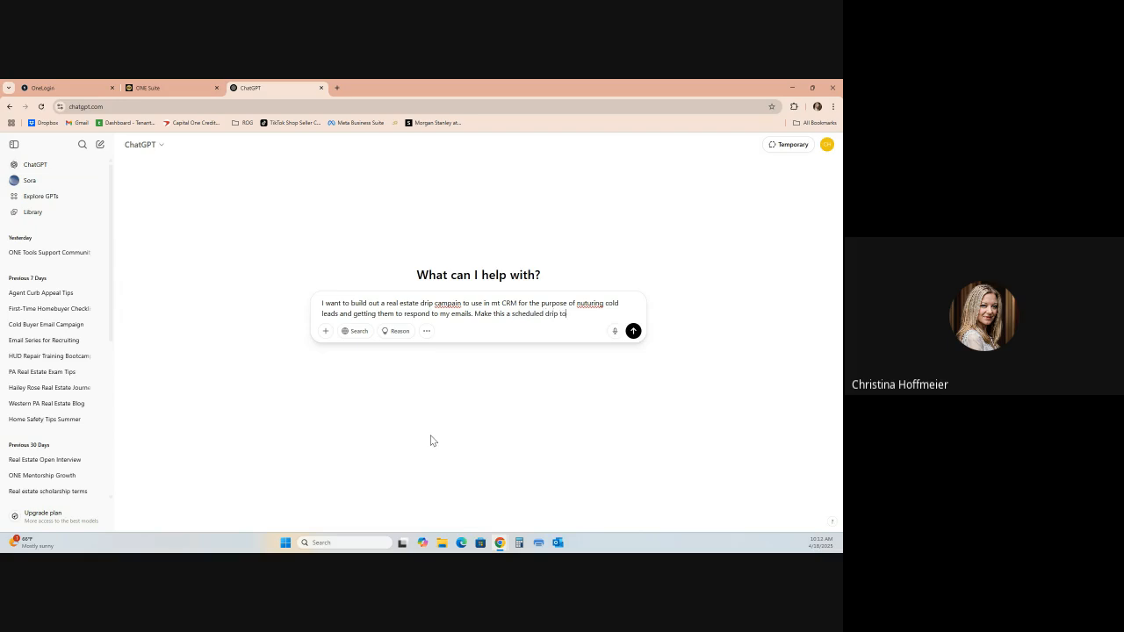
type(" be delivered over a 6 month perio")
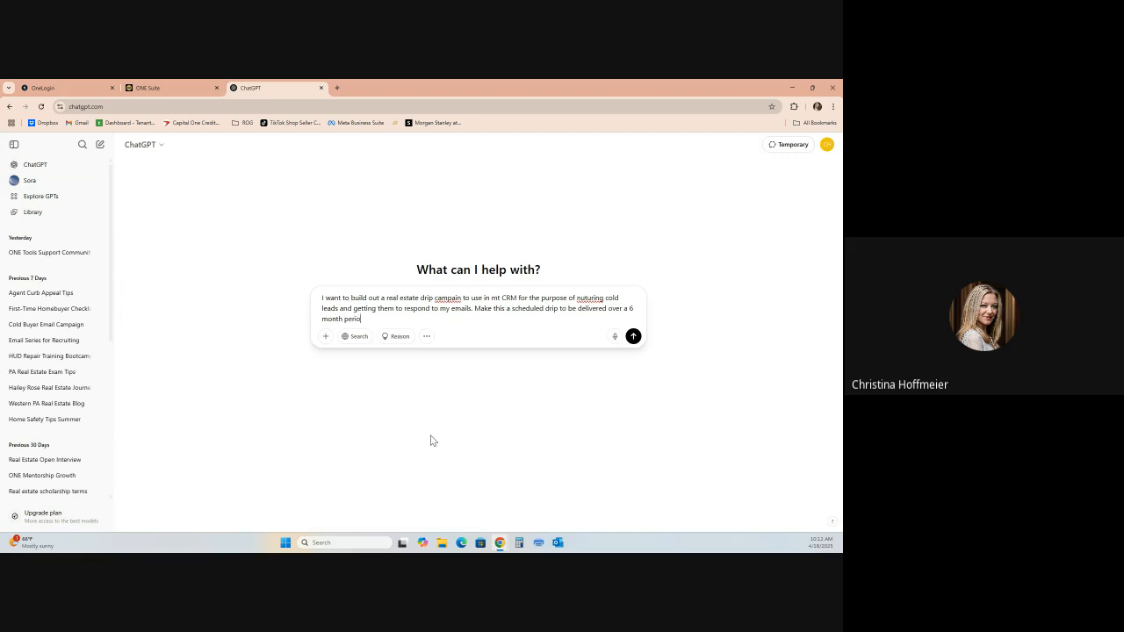
Ask for organic emails personalized to the home buyer, displaying value as a real estate professional with Realty ONE Group Ultimate, and submit the prompt.
type("d.  I want the emails to seem very organic and personalized to the ho")
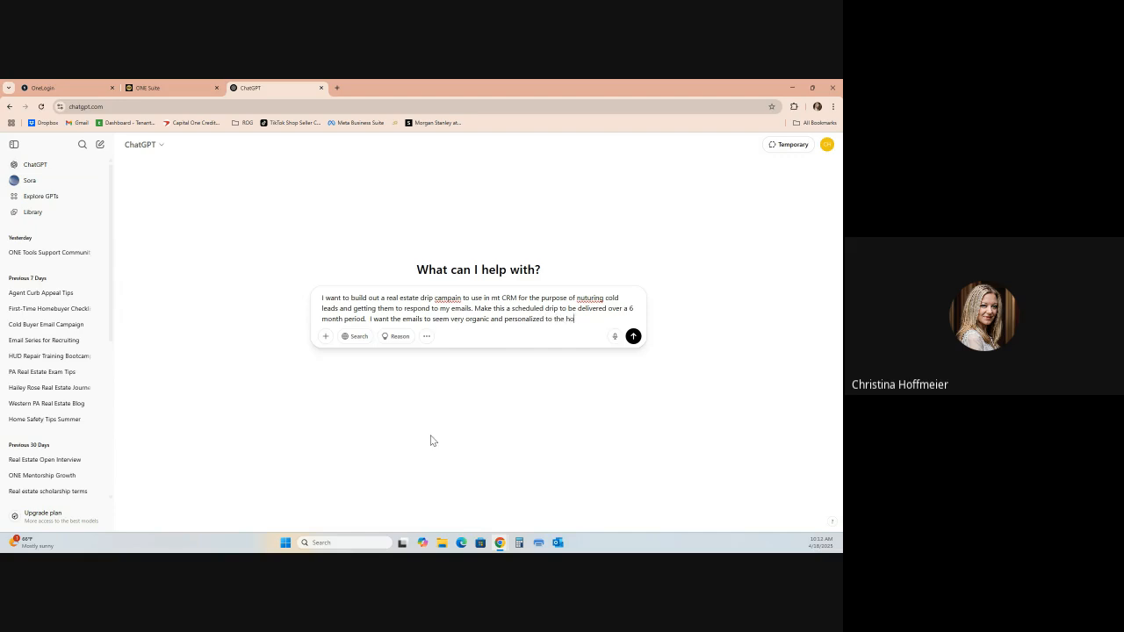
type("me buye")
type("r displaying my ")
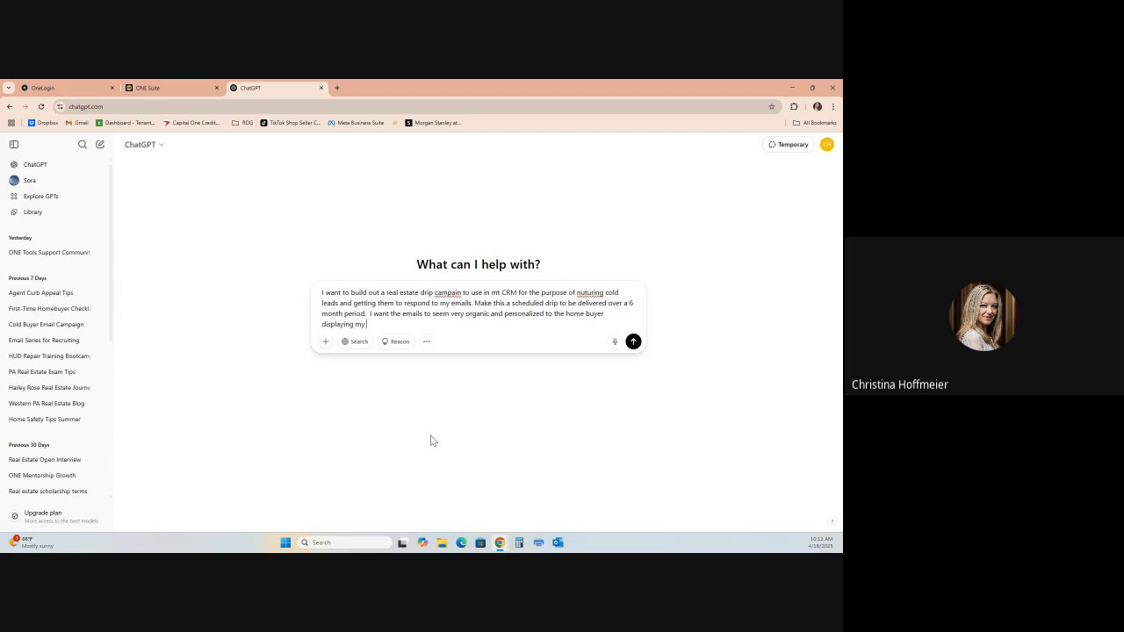
type("value as a real estate professional with Realty ONE Group Ultimate.")
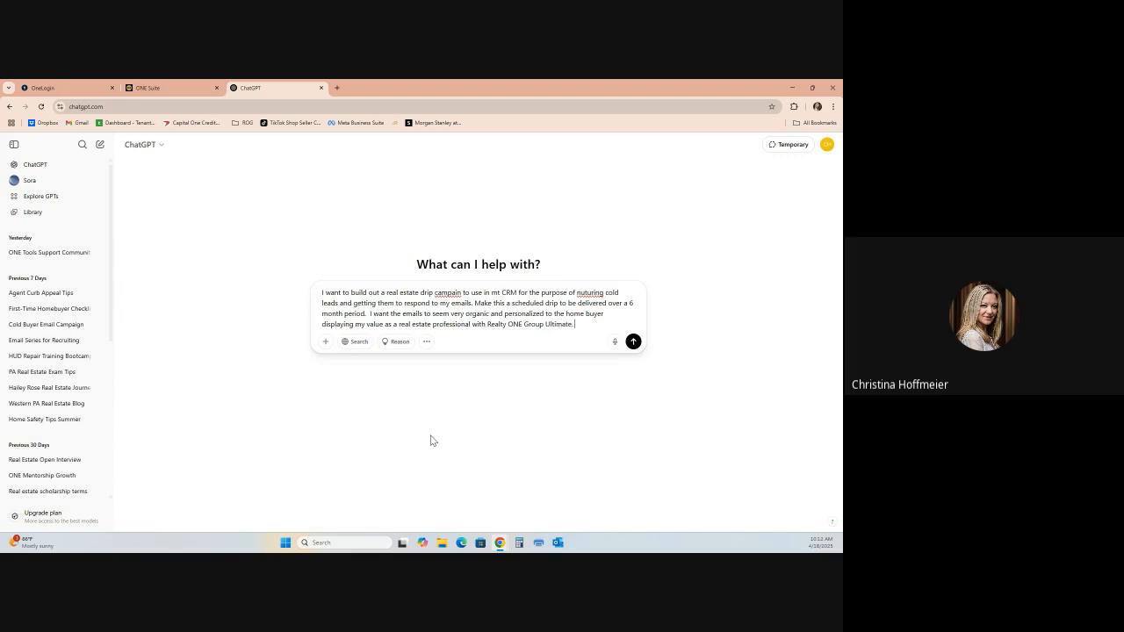
key("Return")
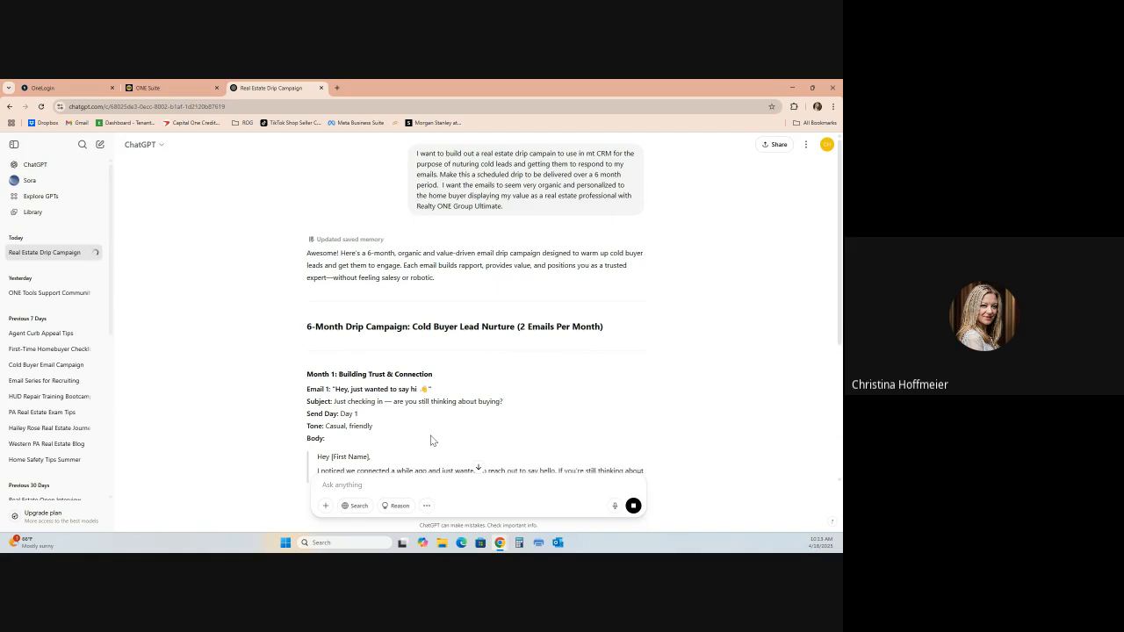
Review the first emails of the generated 6-month drip campaign, then switch back to the agent letters in ONE Suite.
scroll(720, 400, "down", 2)
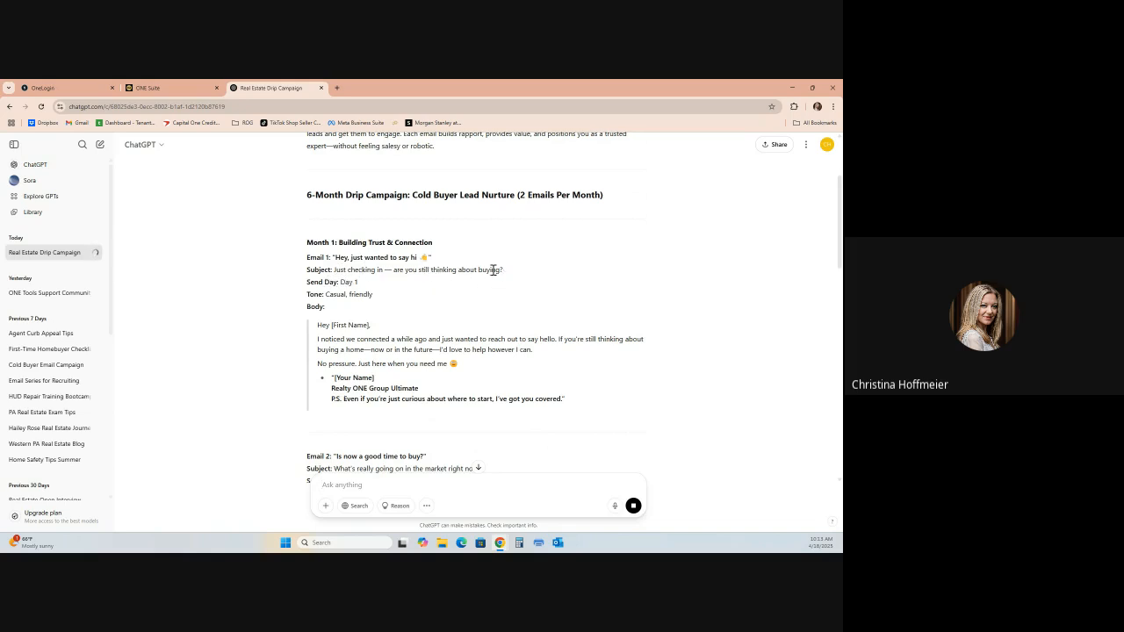
scroll(553, 323, "down", 1)
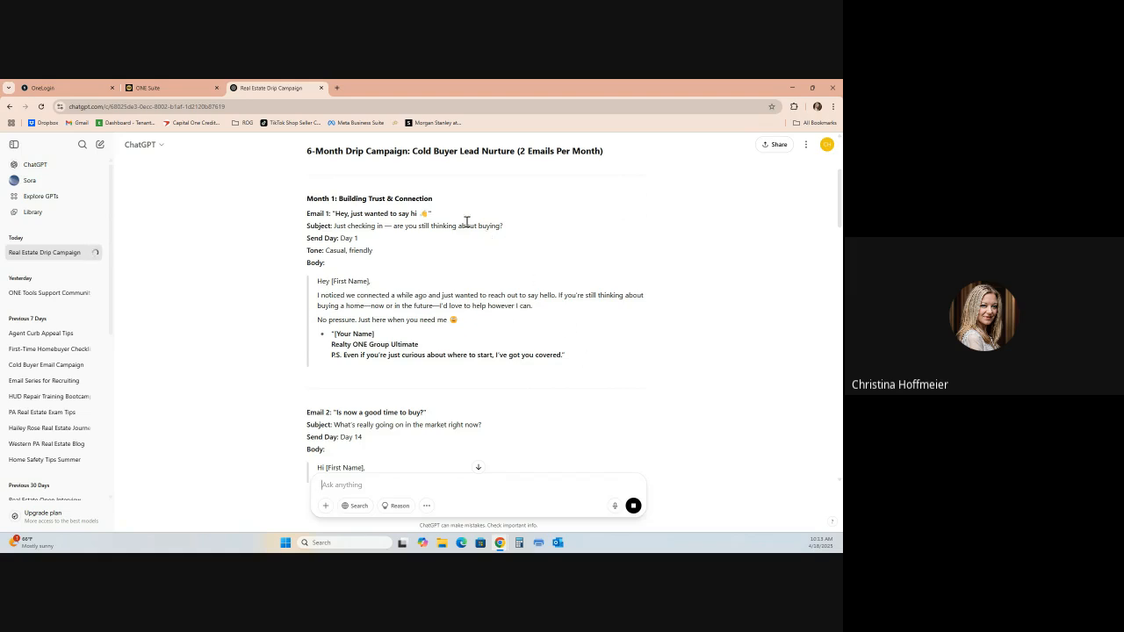
left_click(156, 88)
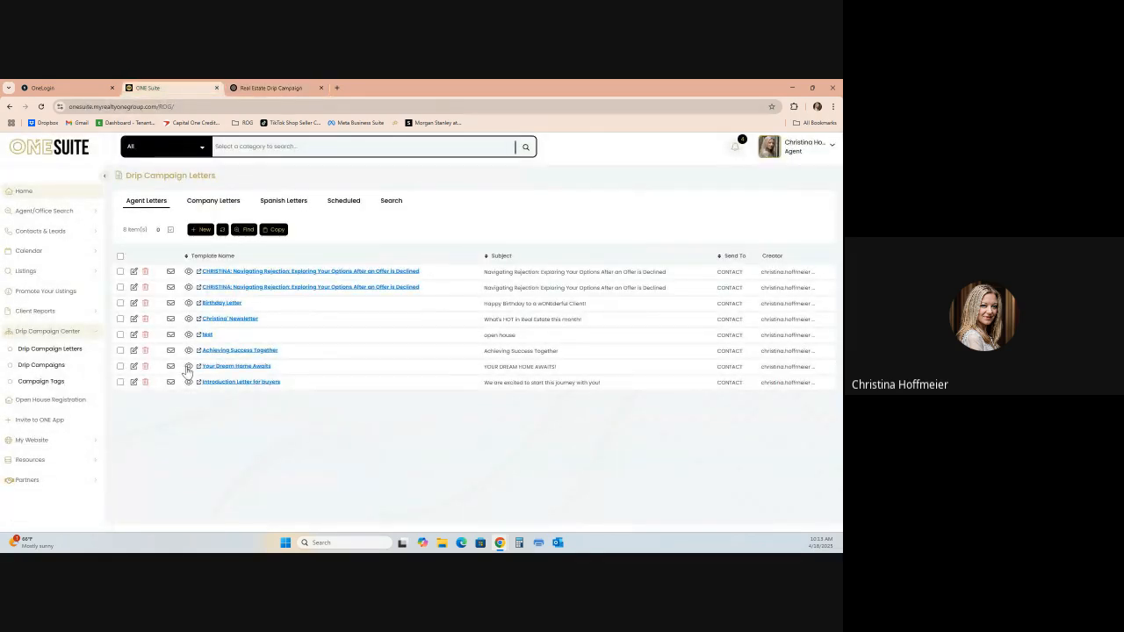
Create a new agent letter and name it "6 Month Drip: Email 1".
left_click(207, 232)
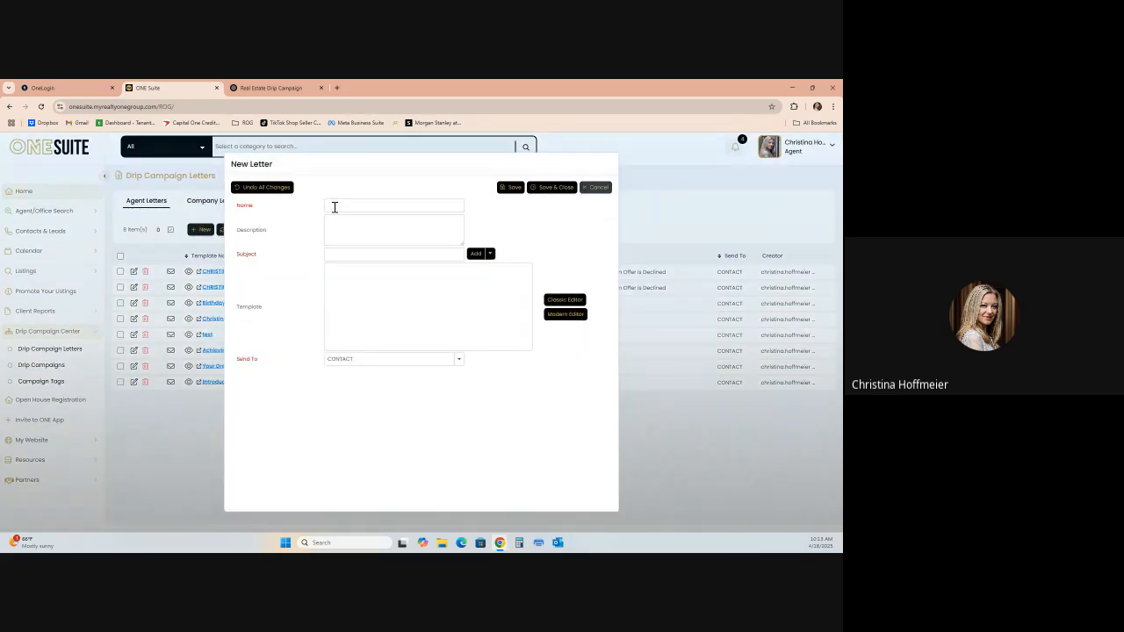
left_click(334, 206)
type("6 Month")
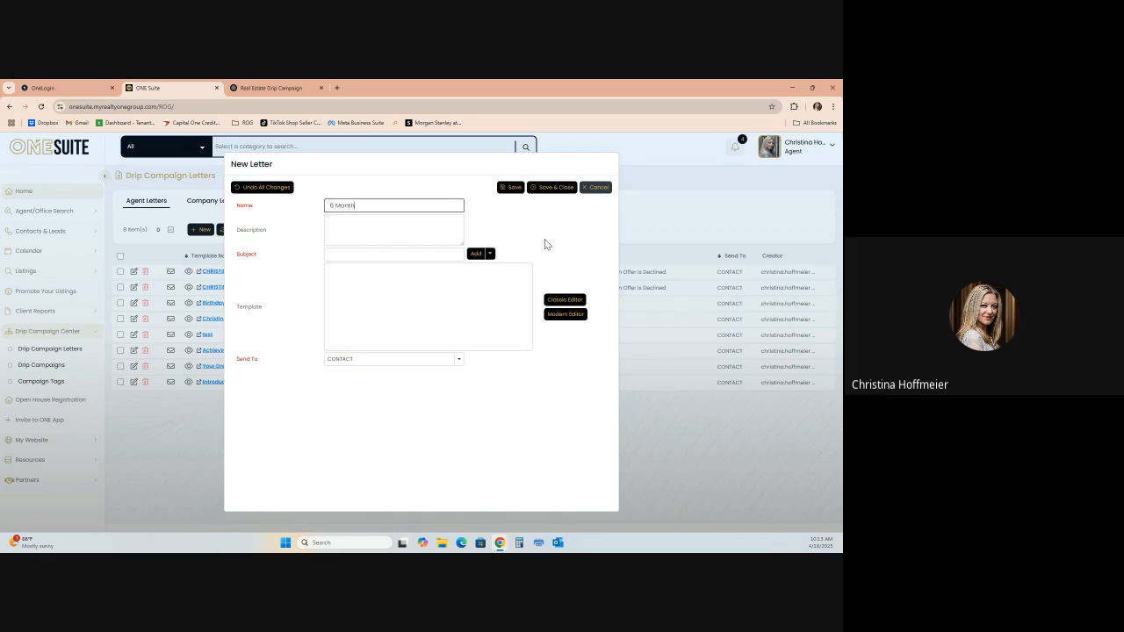
type(" Orip: Email 1")
key("Tab")
key("Tab")
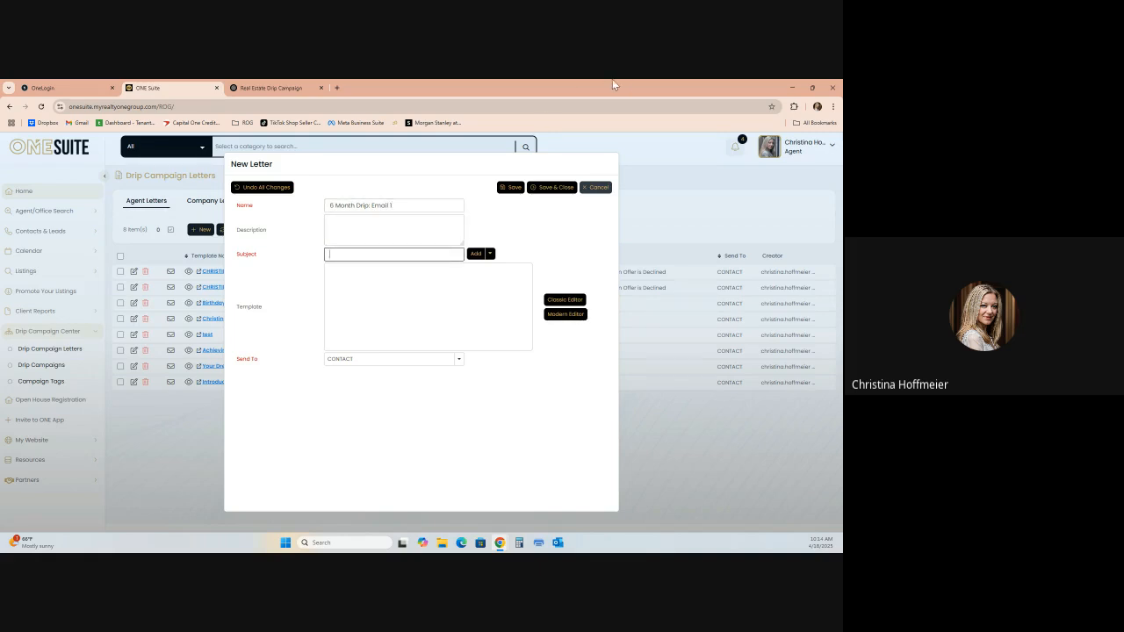
Copy Email 1's subject line from ChatGPT, "Just checking in — are you still thinking about buying?", into the letter's subject.
left_click(268, 88)
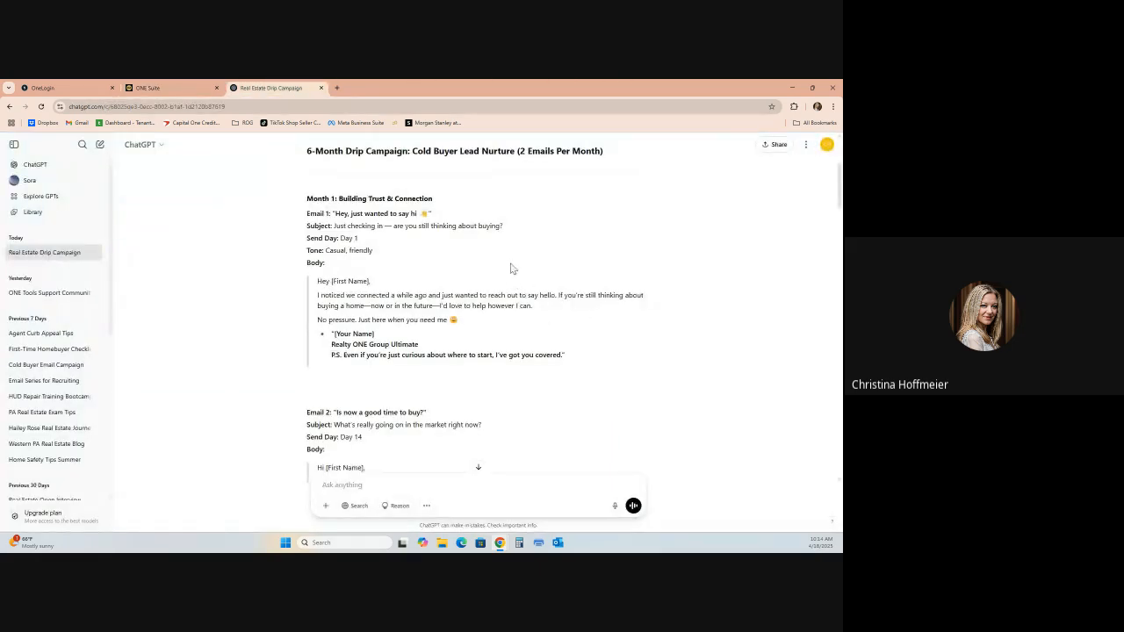
left_click_drag(513, 226, 334, 228)
key("ctrl+c")
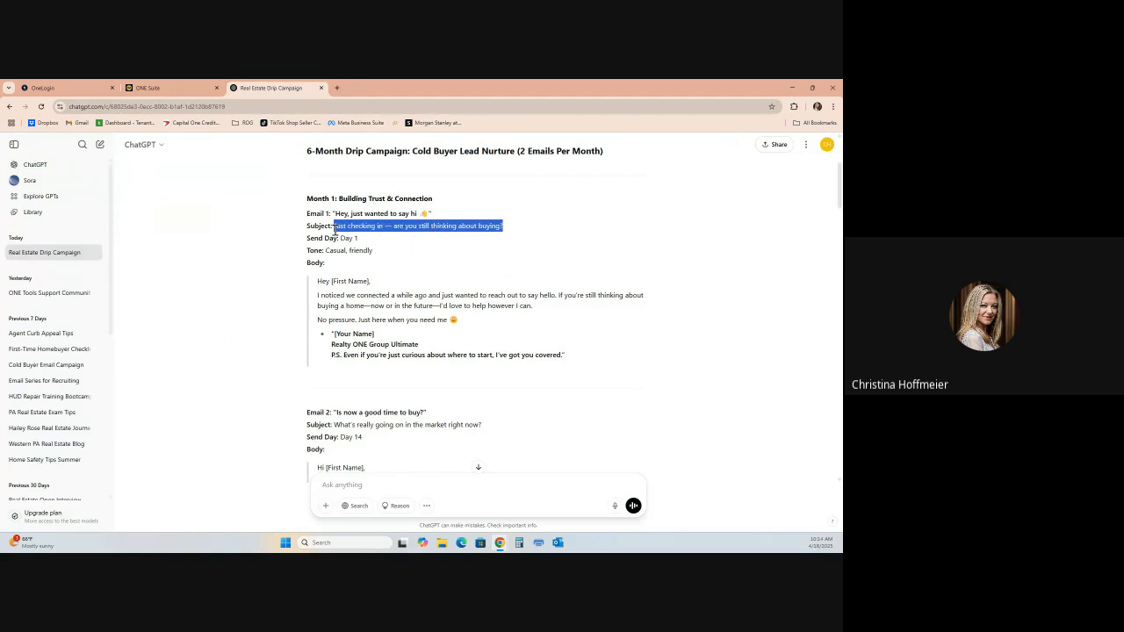
left_click(149, 88)
left_click(342, 253)
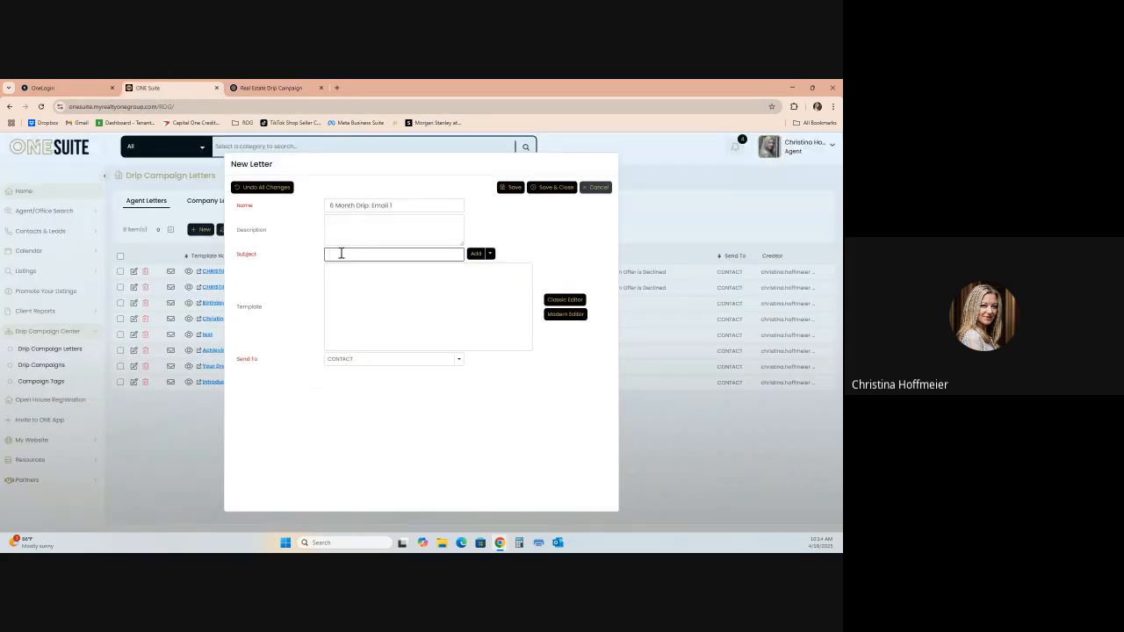
key("ctrl+v")
left_click(472, 259)
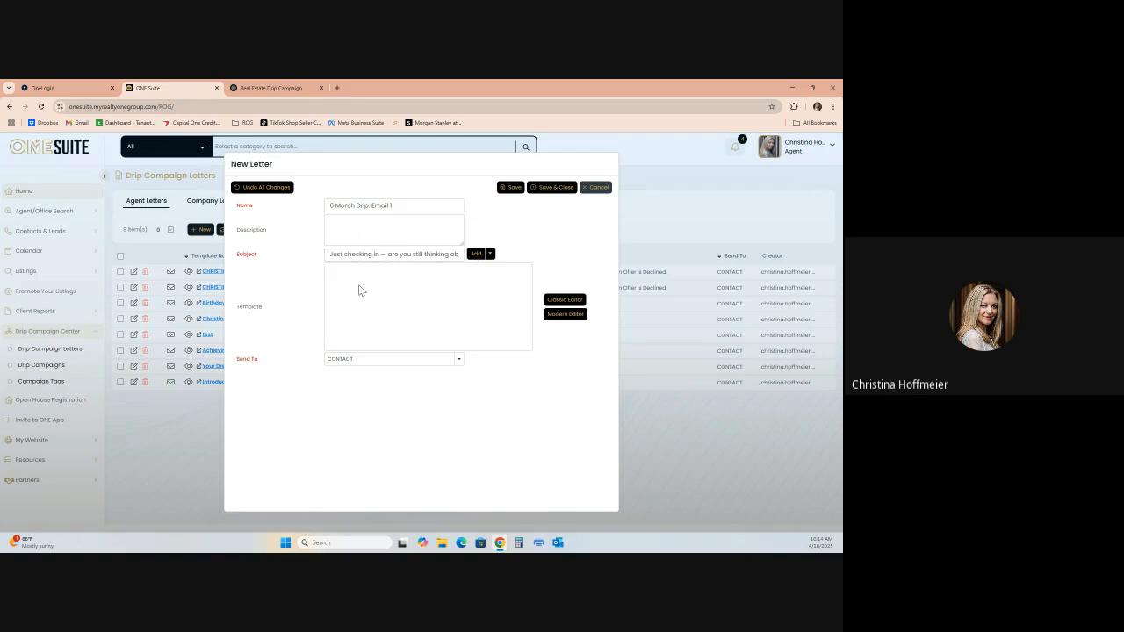
Open the letter's template in the Classic Editor and fill it with the Email 1 body text copied from ChatGPT.
left_click(574, 301)
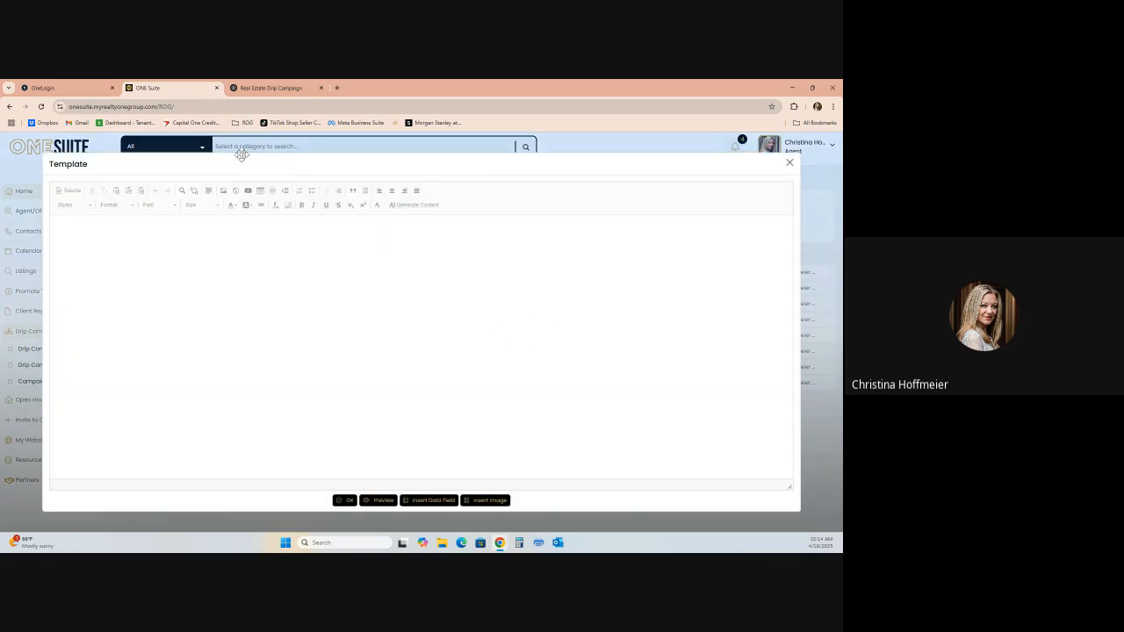
left_click(278, 87)
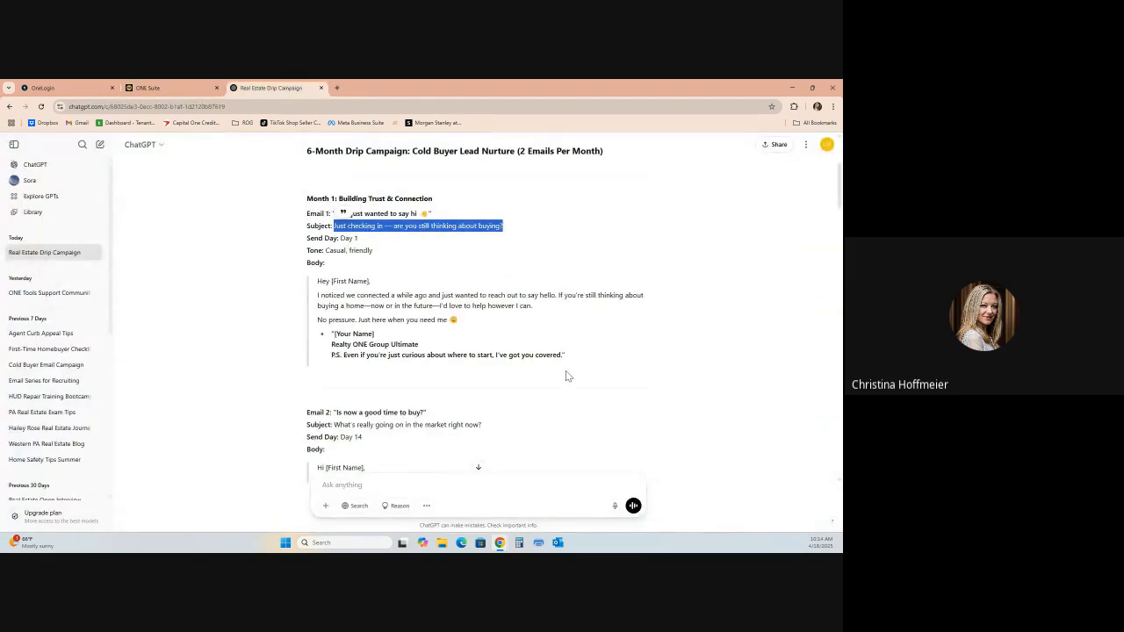
left_click_drag(572, 358, 320, 280)
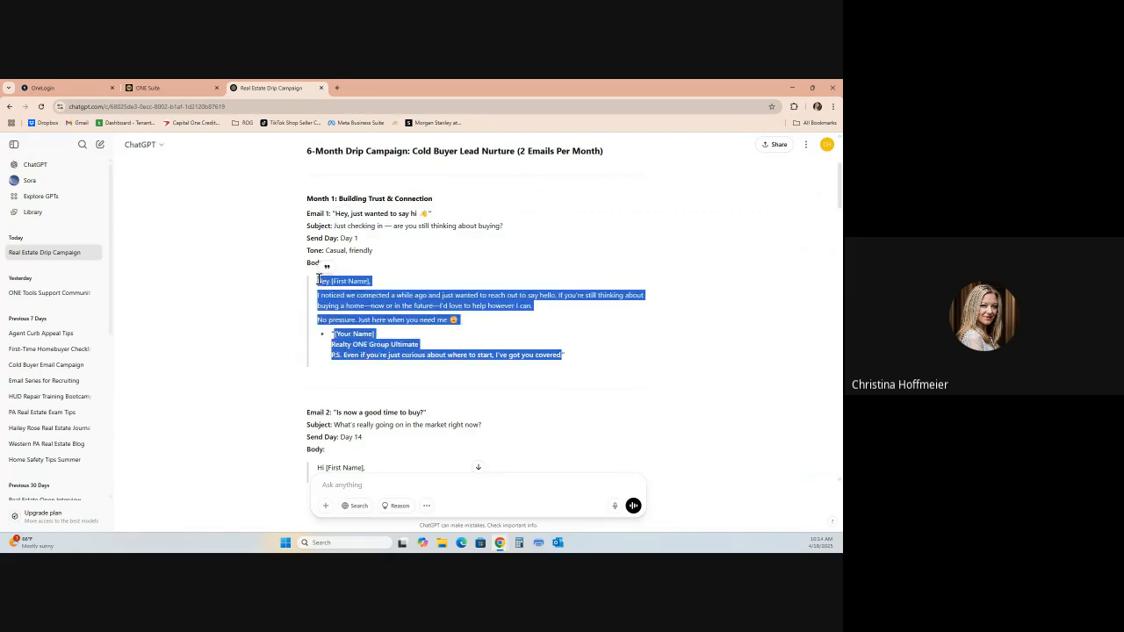
left_click(158, 86)
left_click(97, 237)
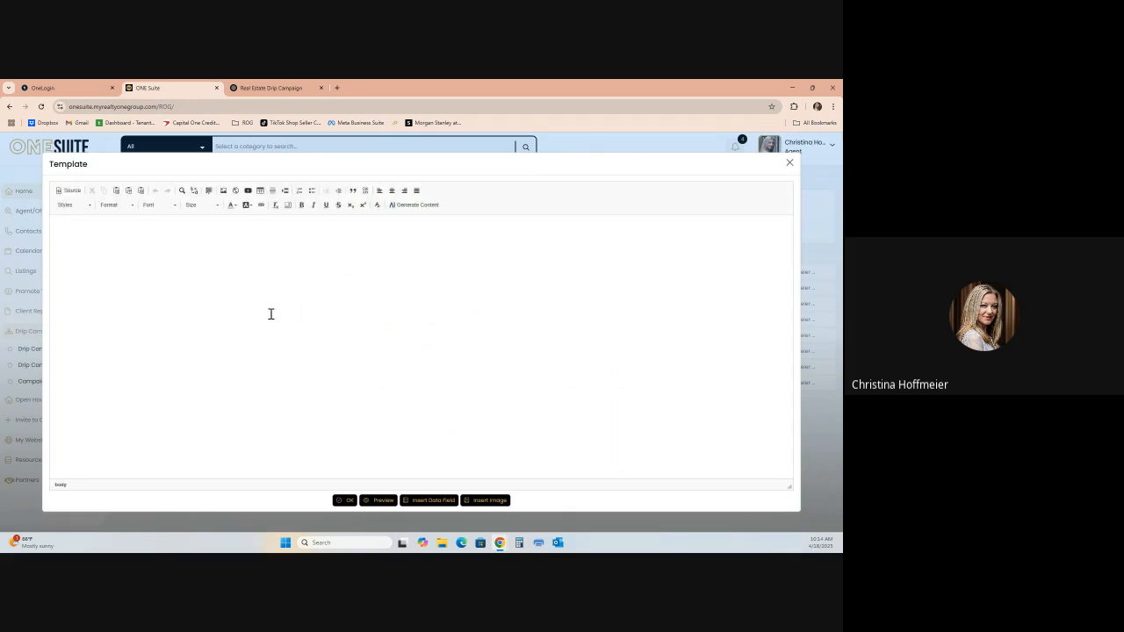
type("Hey [First Name], I noticed we connected a while ago and just wanted to reach out to say hello. If you're still thinking about buying a home—now or in the future—I'd love to help however I can. No pressure. Just here when you need me 🙂 [Your Name] Realty ONE Group Ultimate P.S. Even if you're just curious about where to start, I've got you covered.")
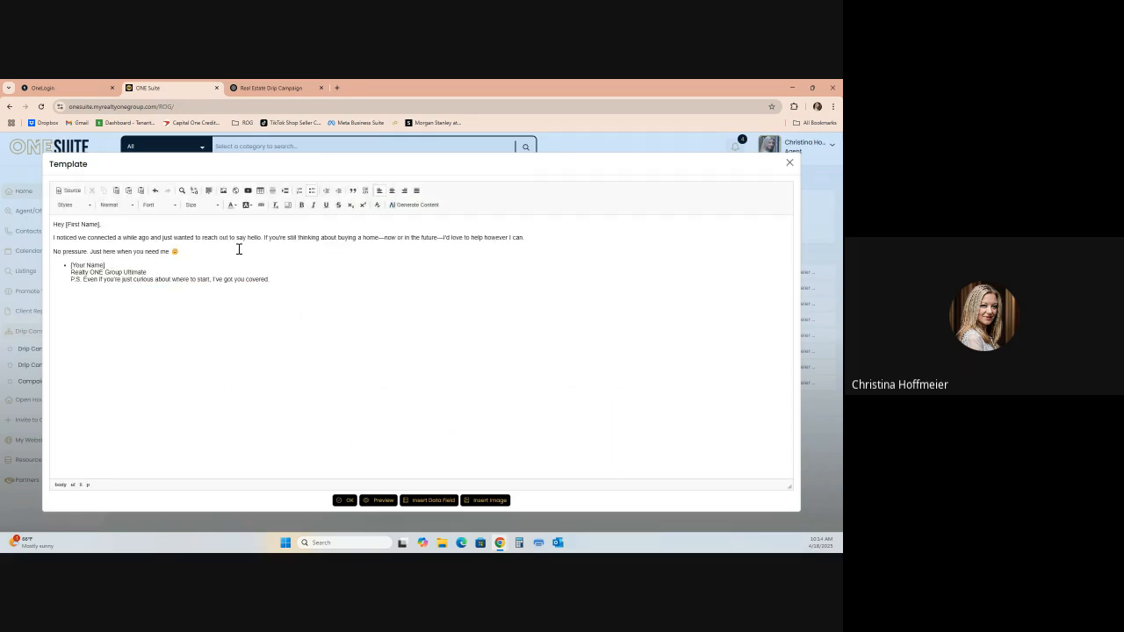
Replace the [Your Name] placeholder in the letter's signature with the agent's full name.
key("BackSpace")
key("BackSpace")
key("BackSpace")
type("ffmeier")
Insert the Contact First Name data field after "Hello" in the greeting, followed by a comma.
left_click(127, 222)
left_click(433, 499)
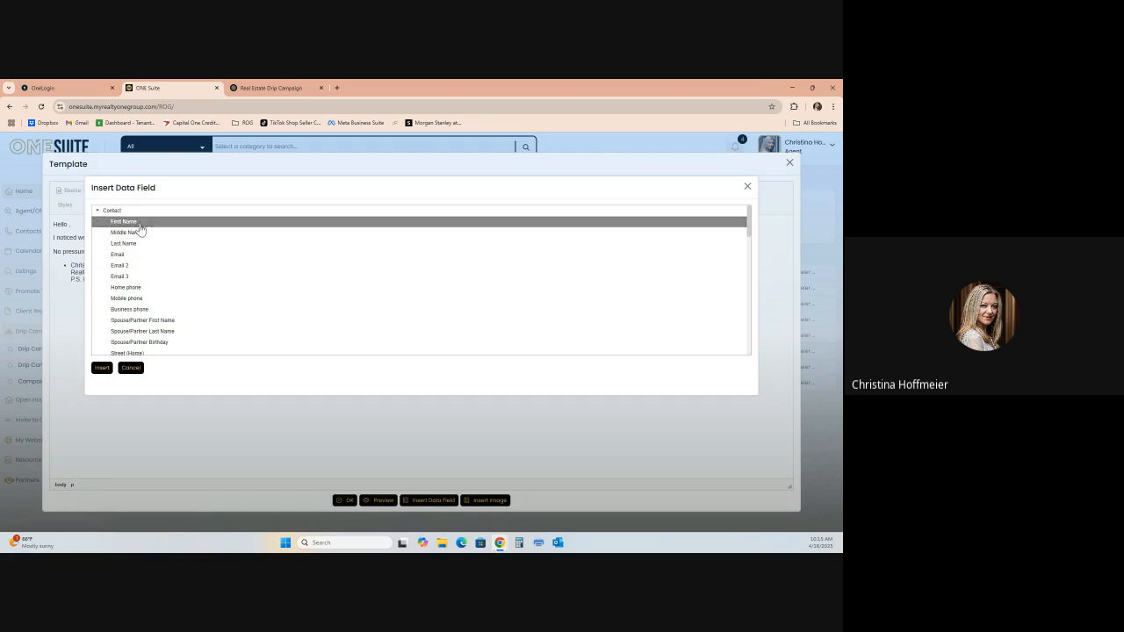
left_click(102, 367)
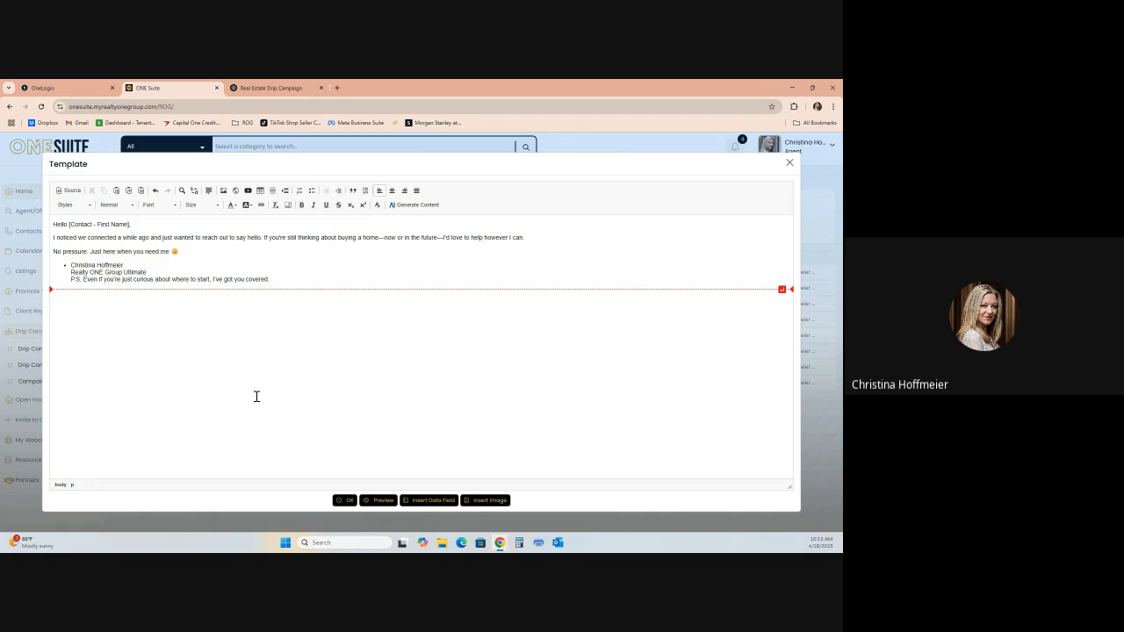
type(",")
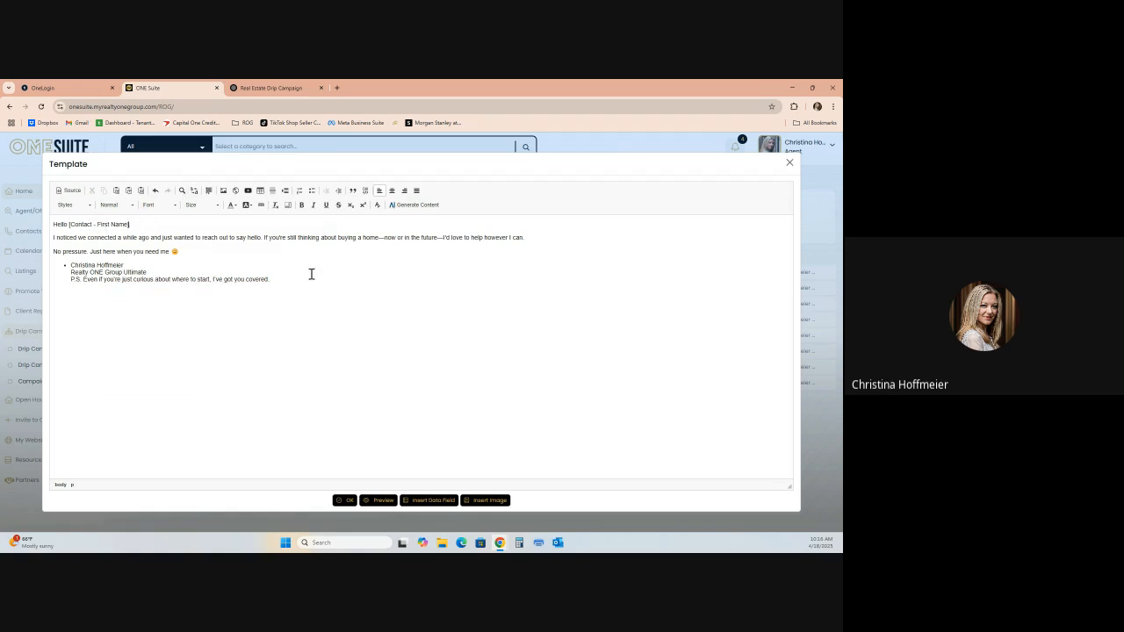
Add blank space below the P.S. line and insert the agent's Facebook URL data field there.
left_click(276, 279)
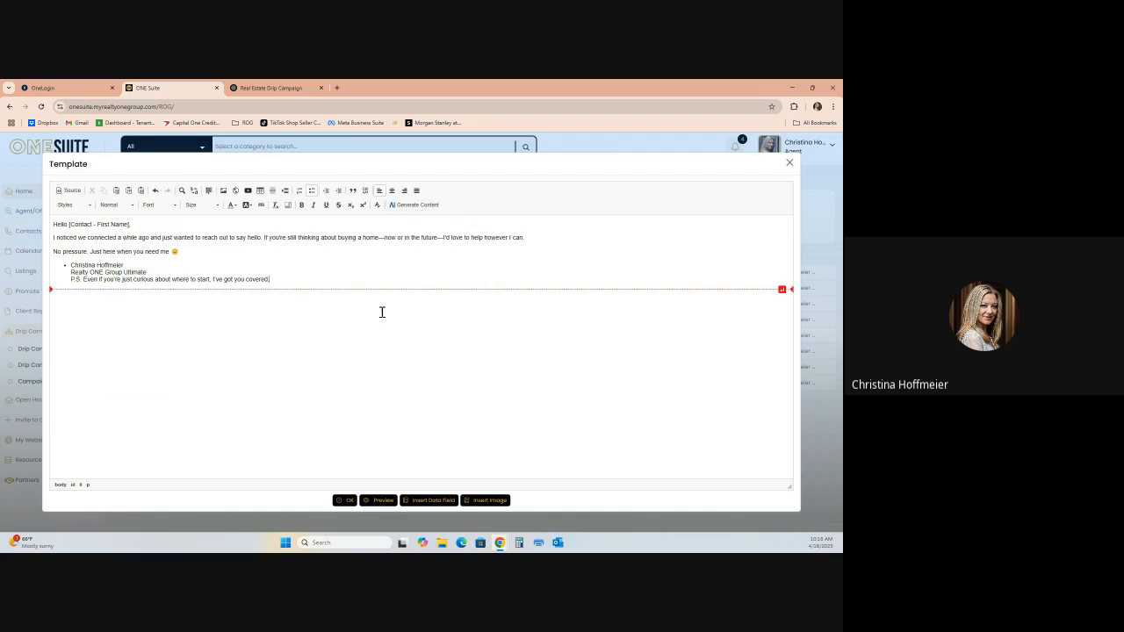
left_click(374, 280)
key("shift+Return")
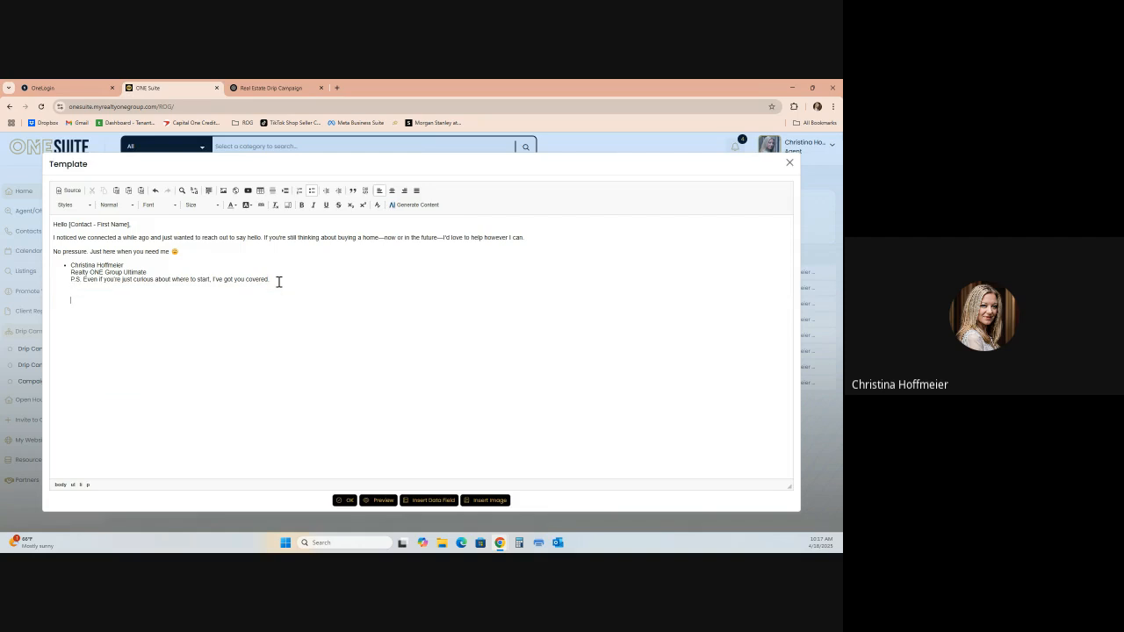
left_click(430, 499)
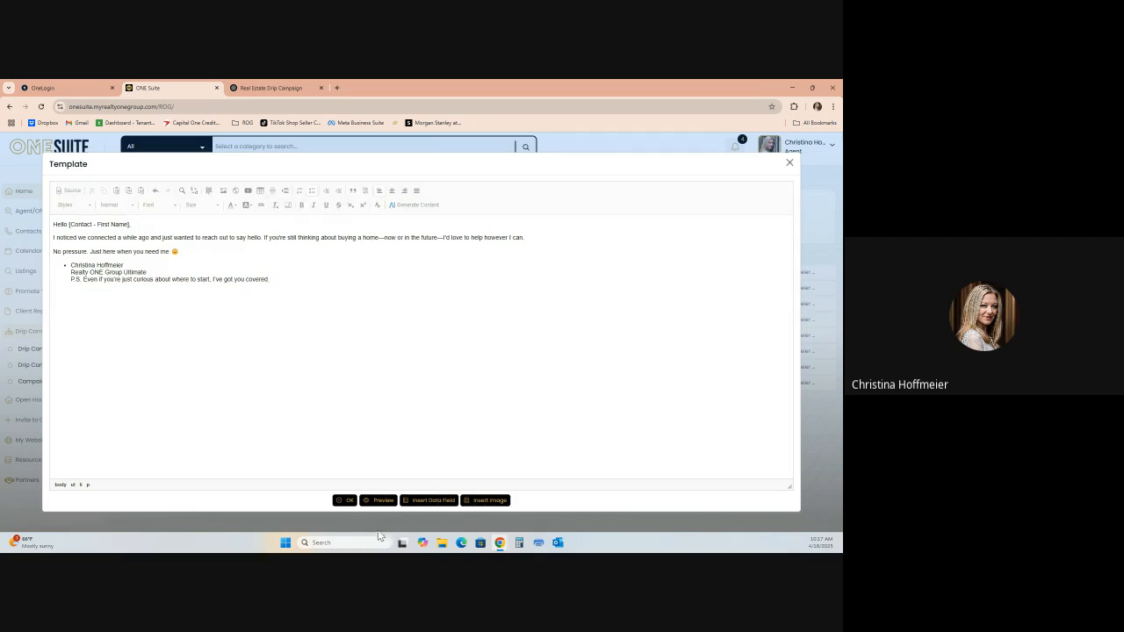
scroll(205, 254, "down", 10)
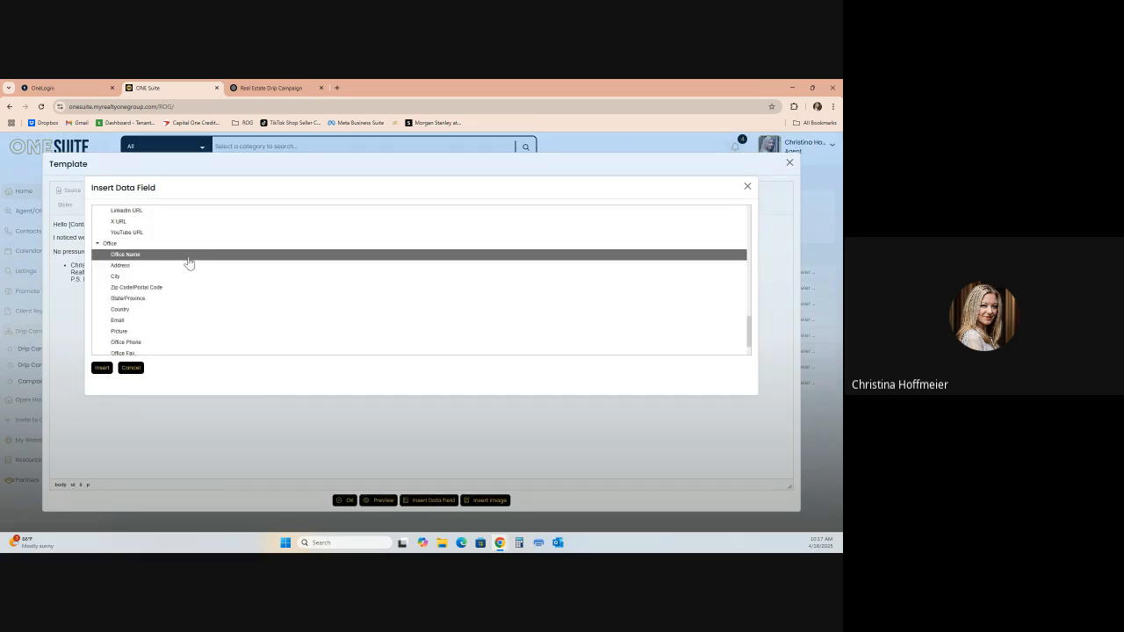
scroll(161, 266, "down", 2)
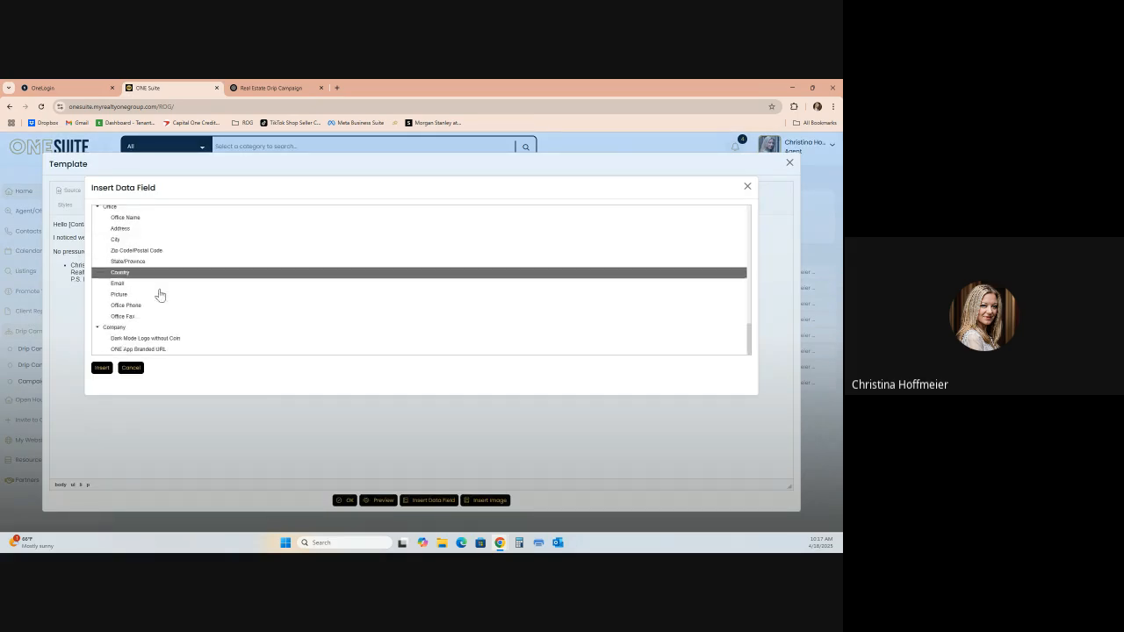
scroll(162, 316, "down", 2)
scroll(184, 334, "up", 5)
scroll(186, 329, "up", 8)
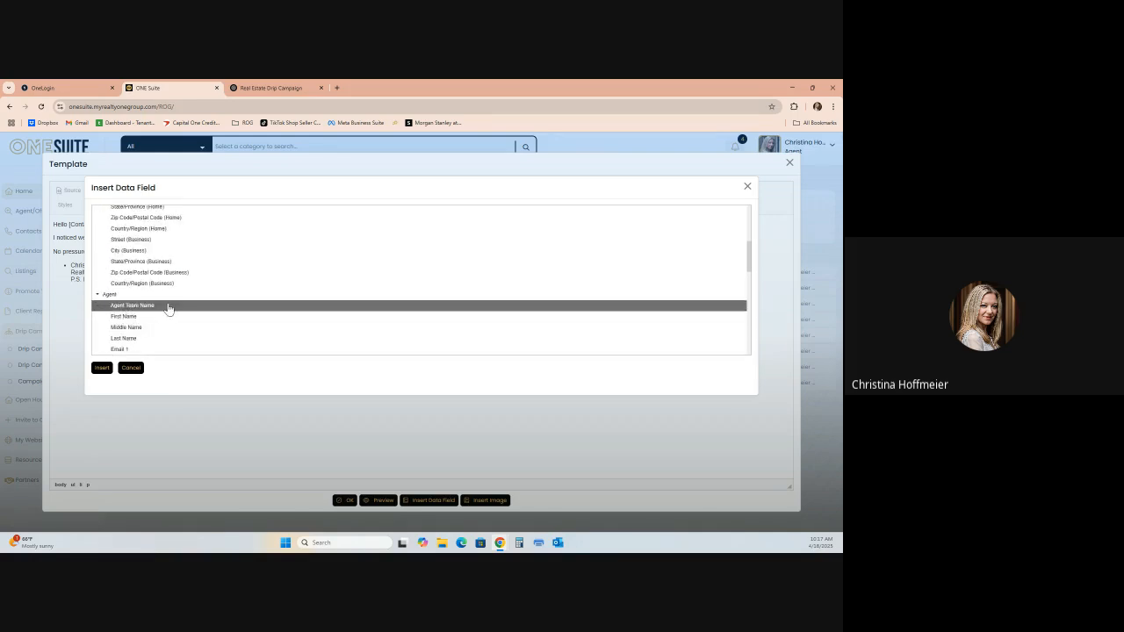
scroll(166, 314, "down", 2)
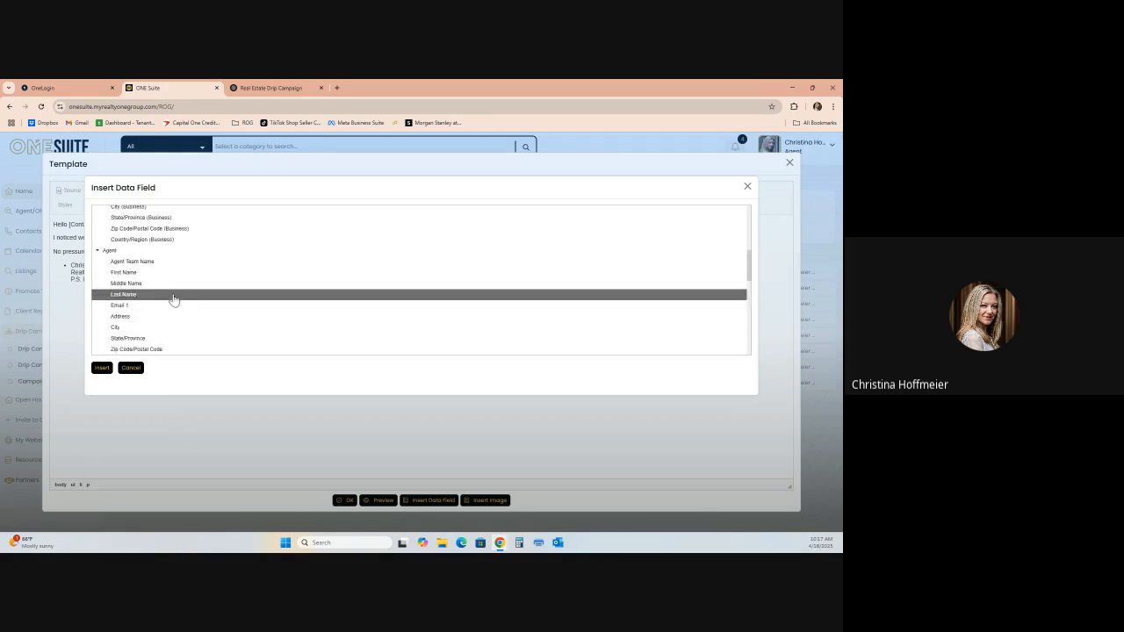
scroll(171, 298, "down", 3)
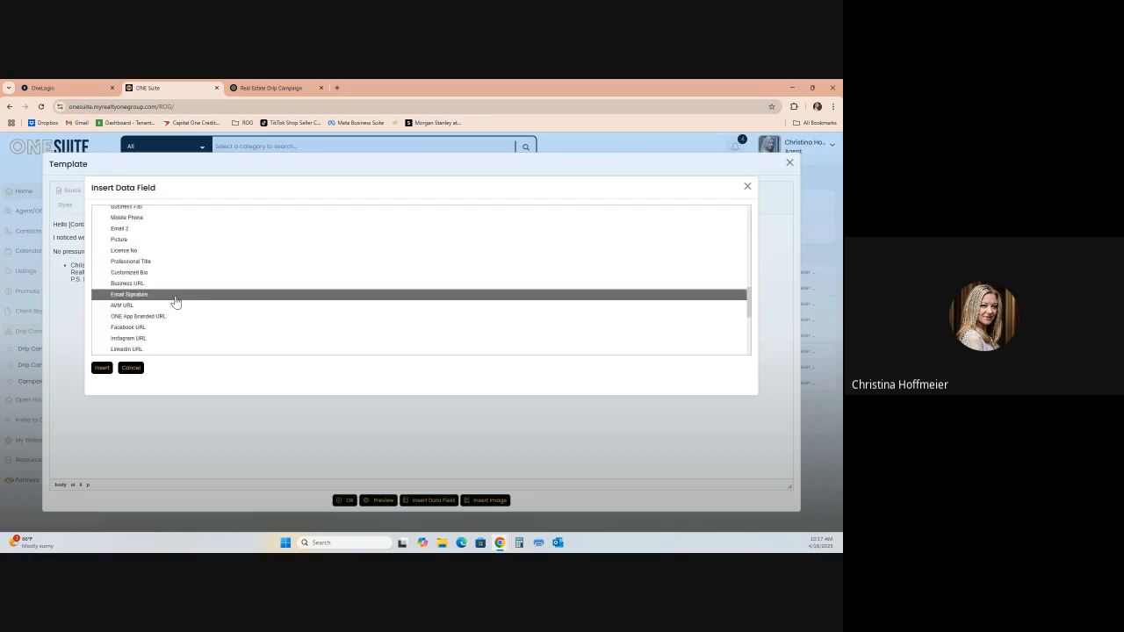
scroll(172, 306, "up", 5)
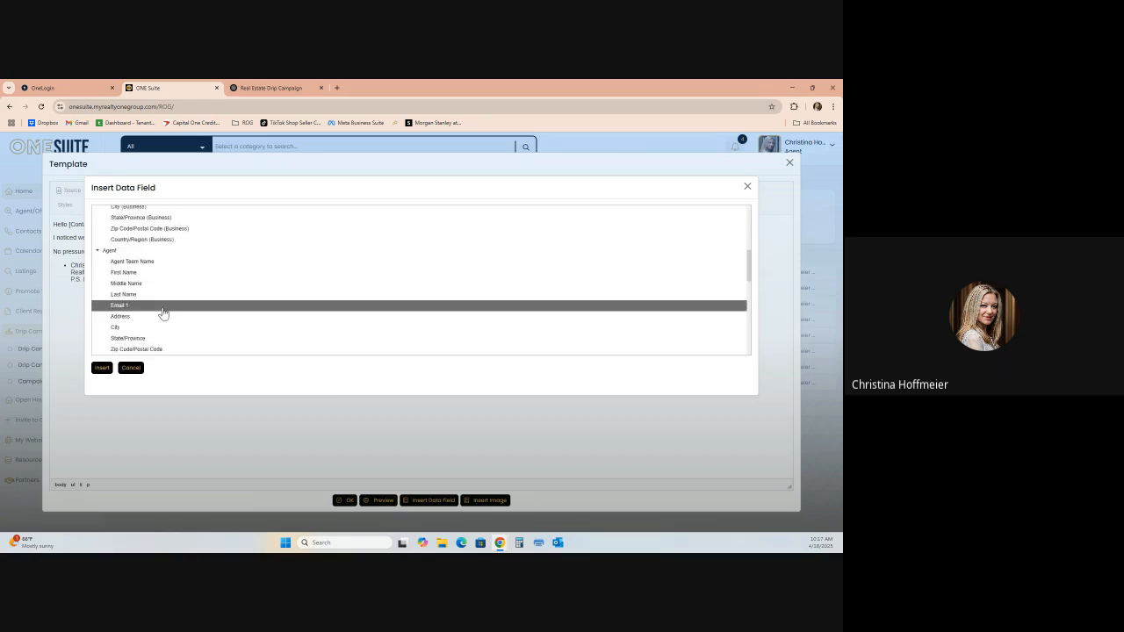
scroll(163, 314, "up", 1)
scroll(164, 309, "down", 4)
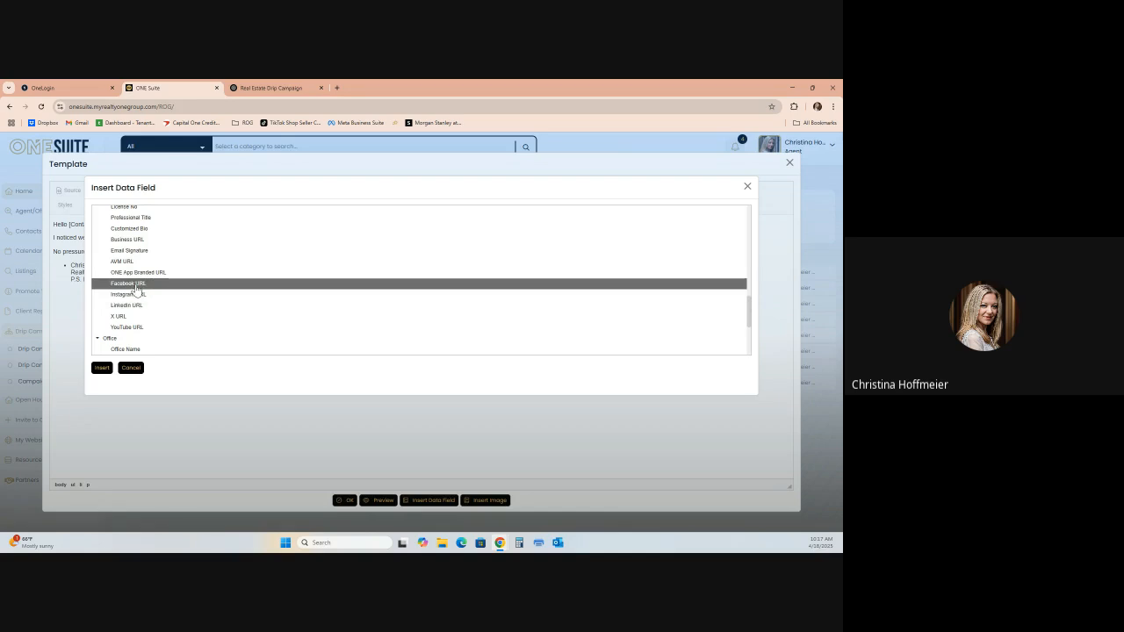
left_click(136, 284)
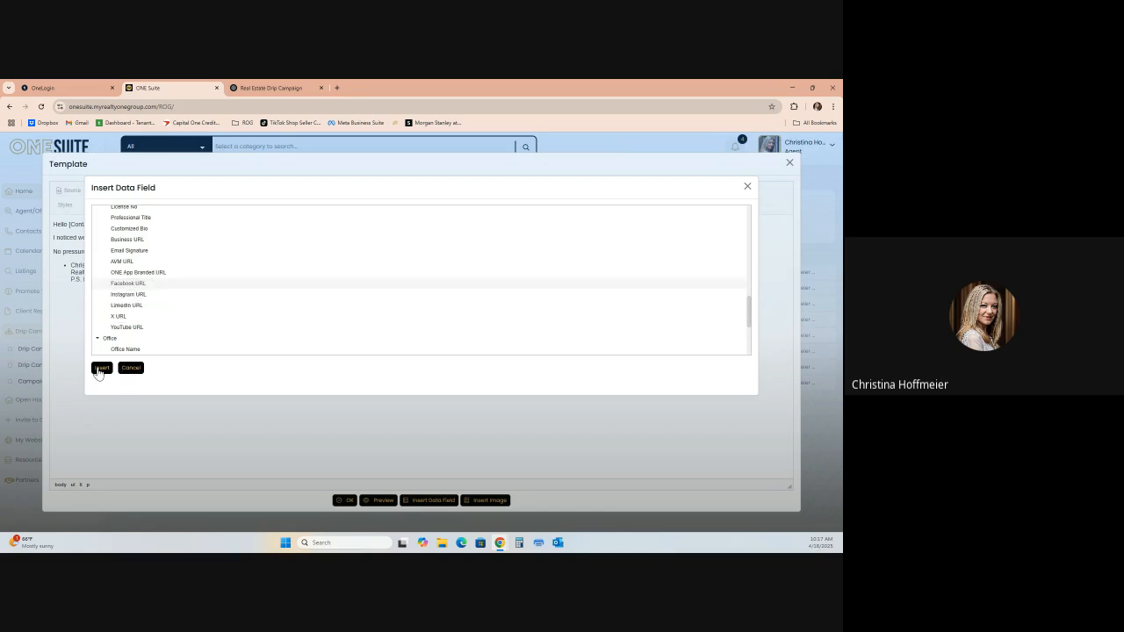
left_click(101, 368)
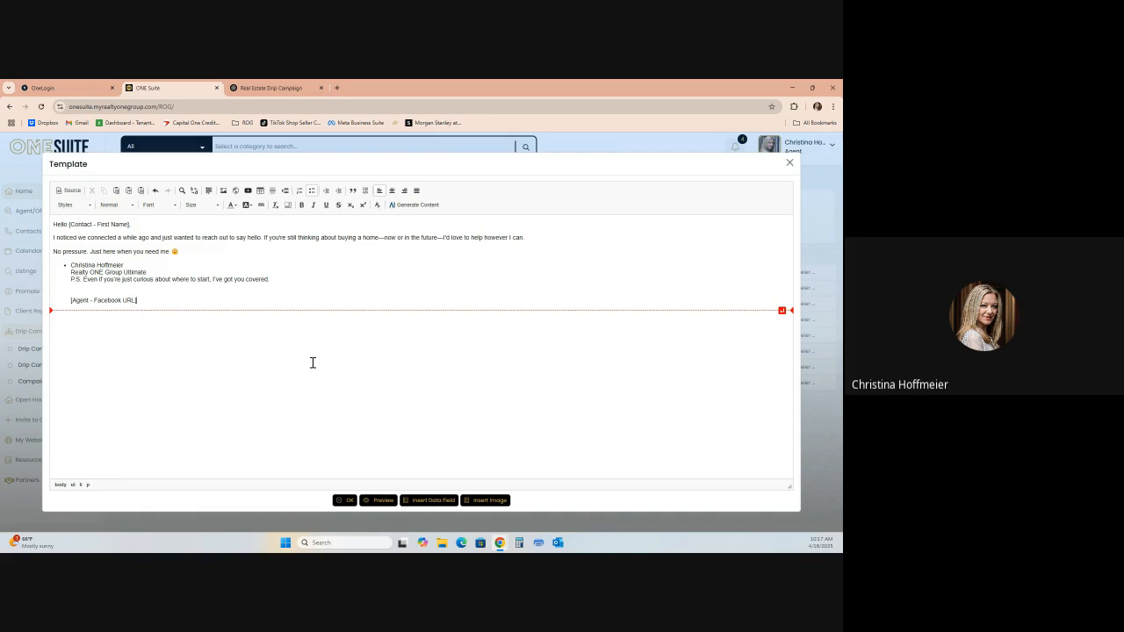
Preview the letter using the first contact in the list to check the data fields, then close the preview.
left_click(371, 502)
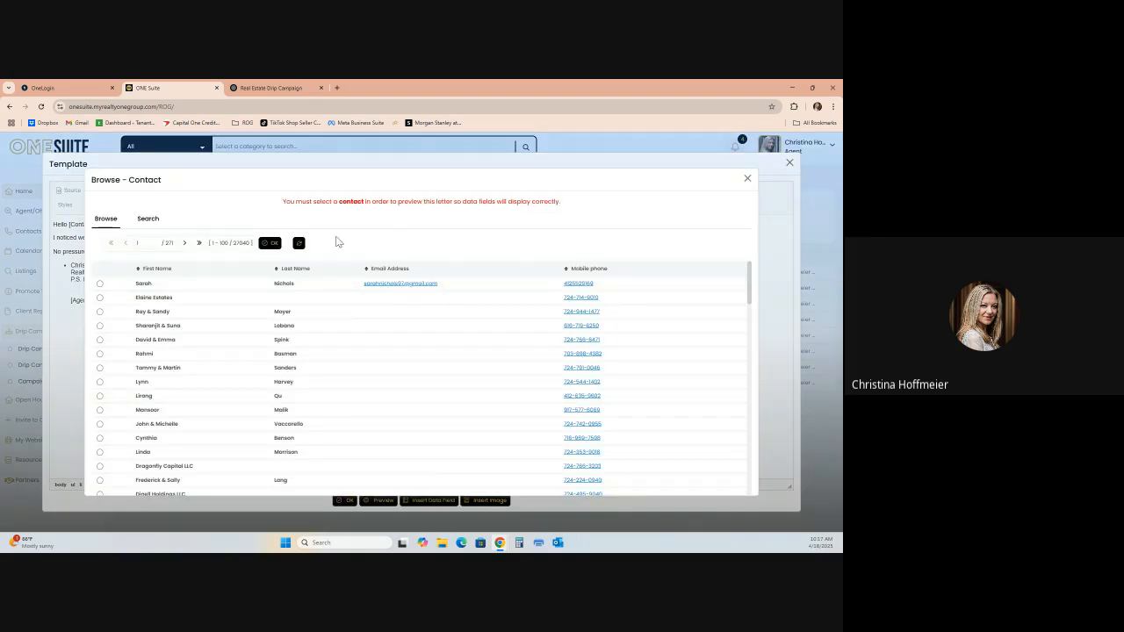
left_click(745, 180)
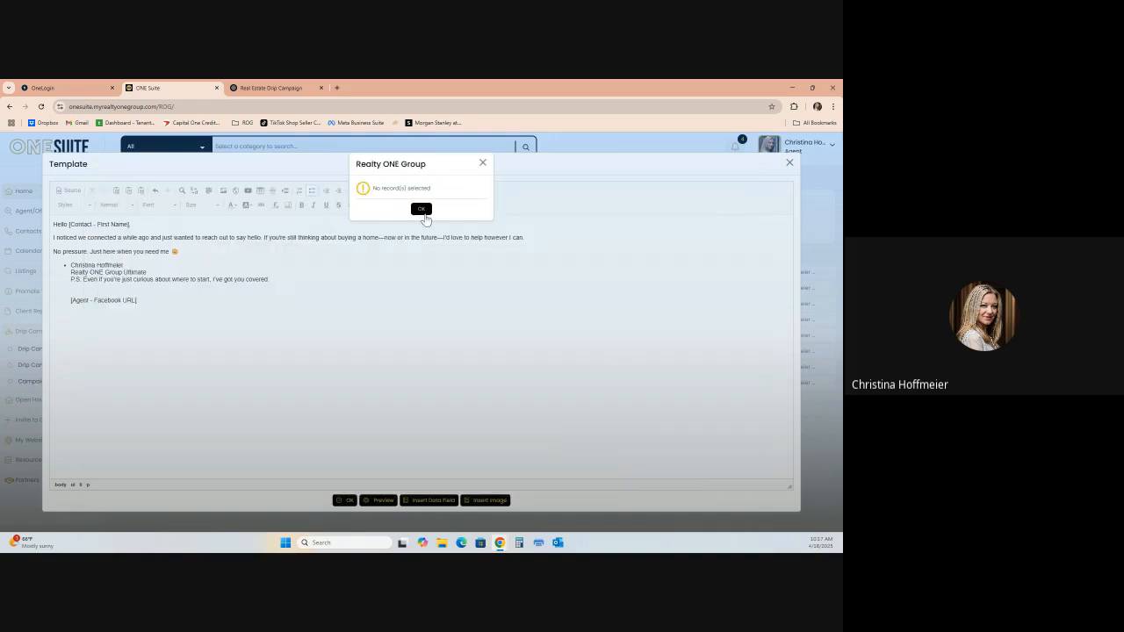
left_click(421, 210)
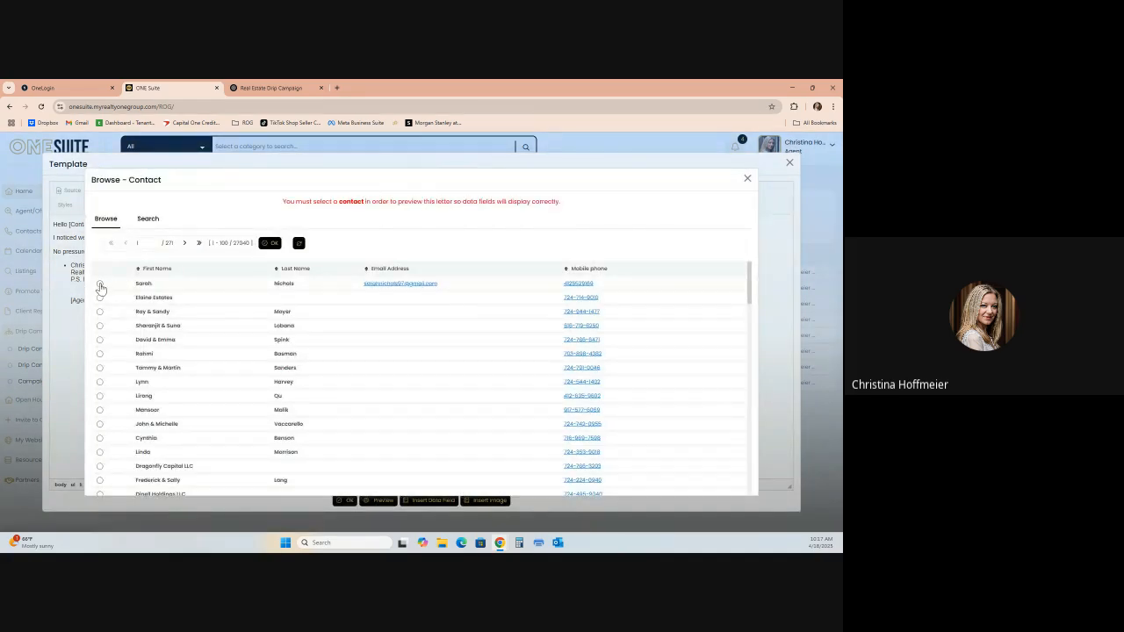
left_click(99, 284)
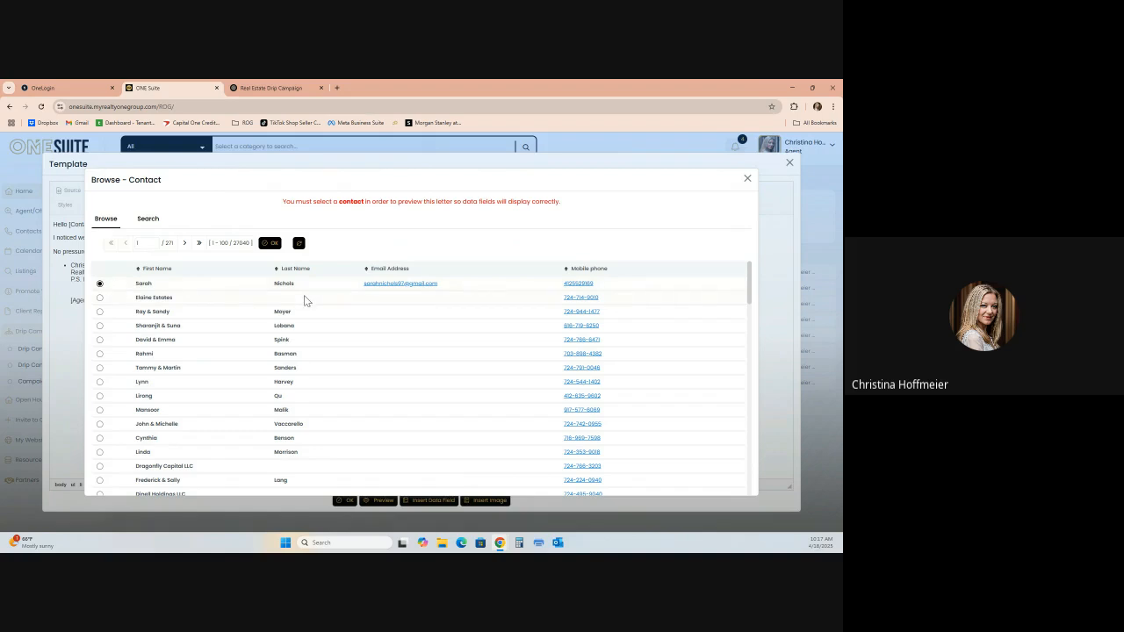
left_click(271, 243)
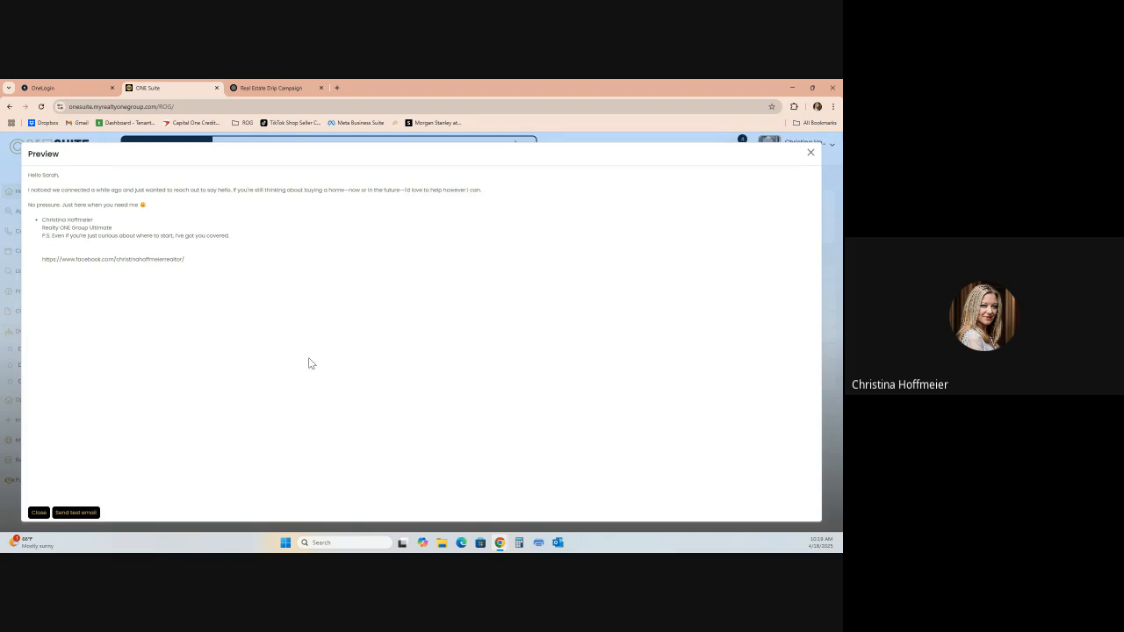
left_click(38, 514)
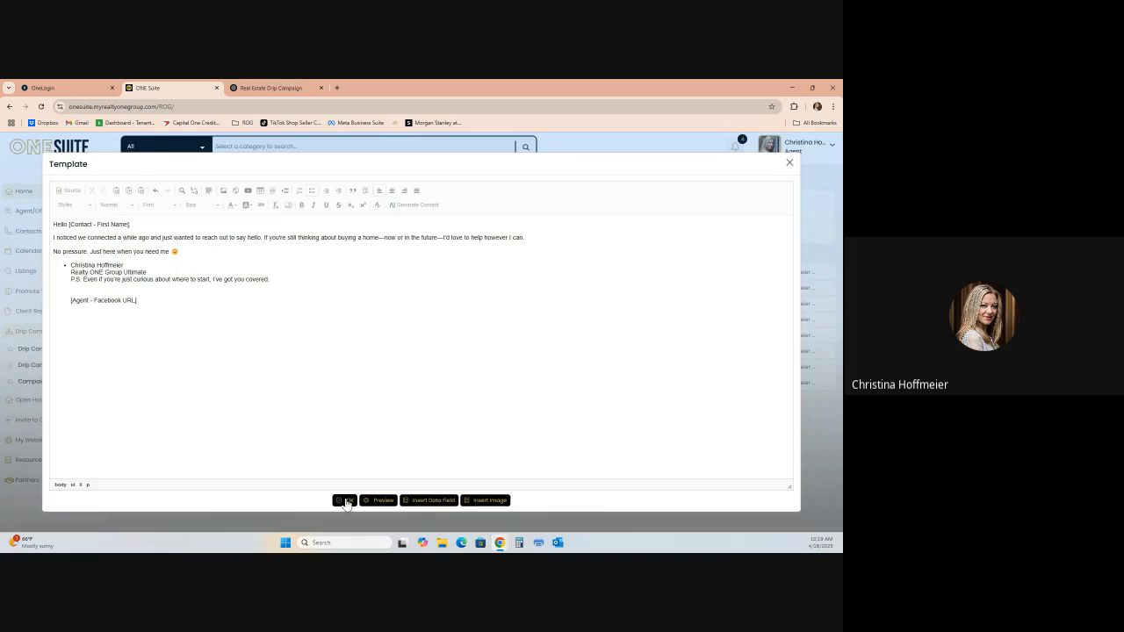
Accept the edited template and save the new letter.
left_click(347, 501)
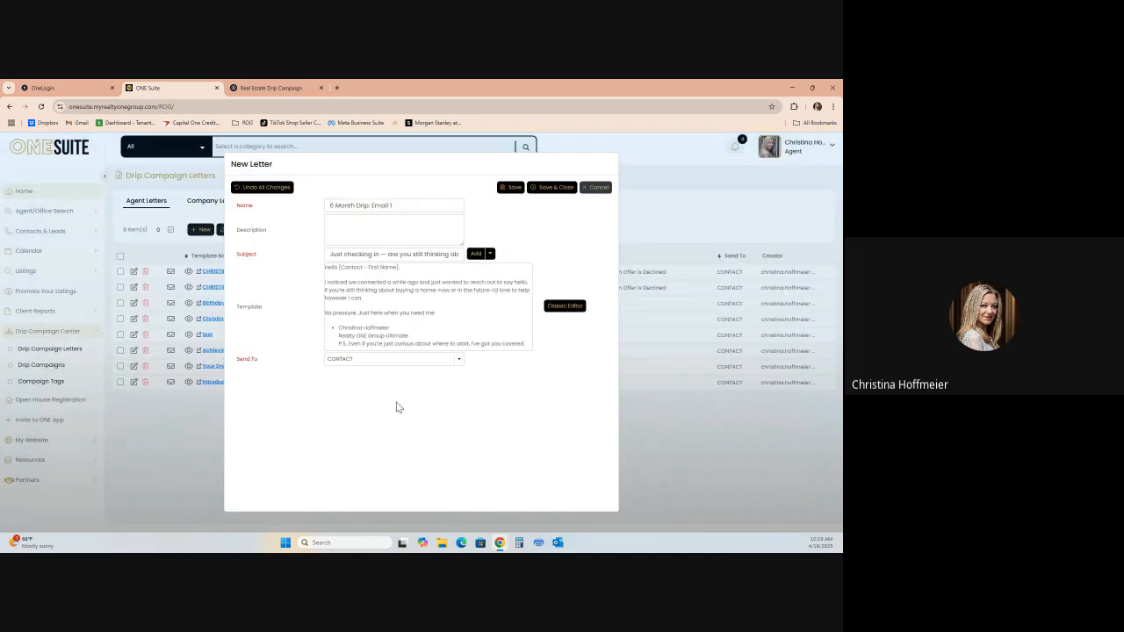
left_click(513, 191)
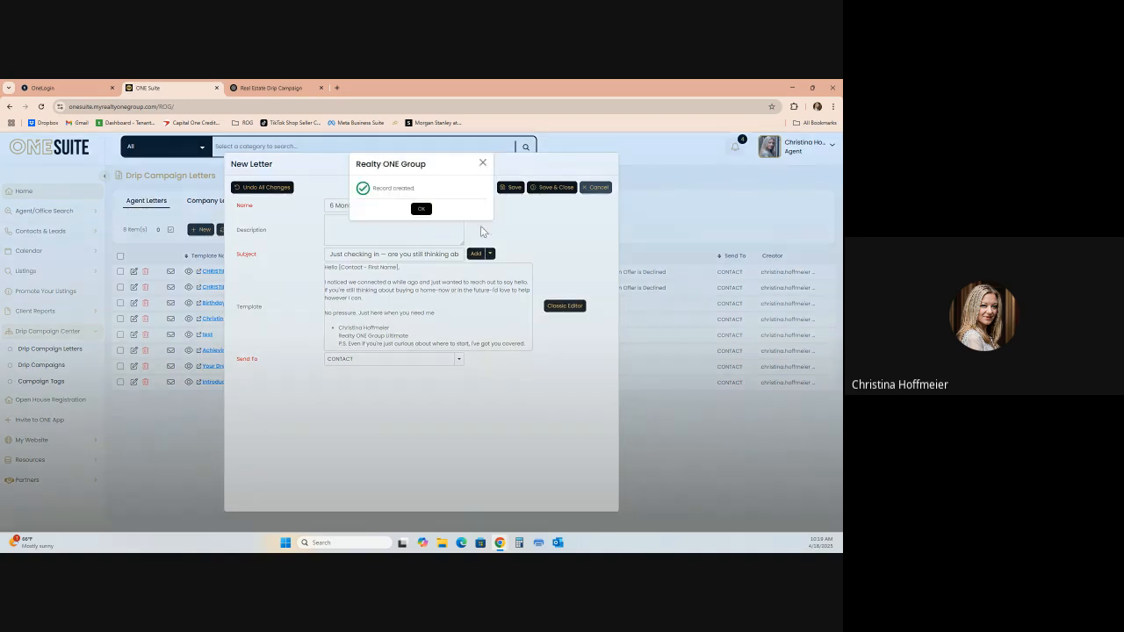
Start another new letter and copy Email 2's subject line from the ChatGPT conversation.
left_click(420, 208)
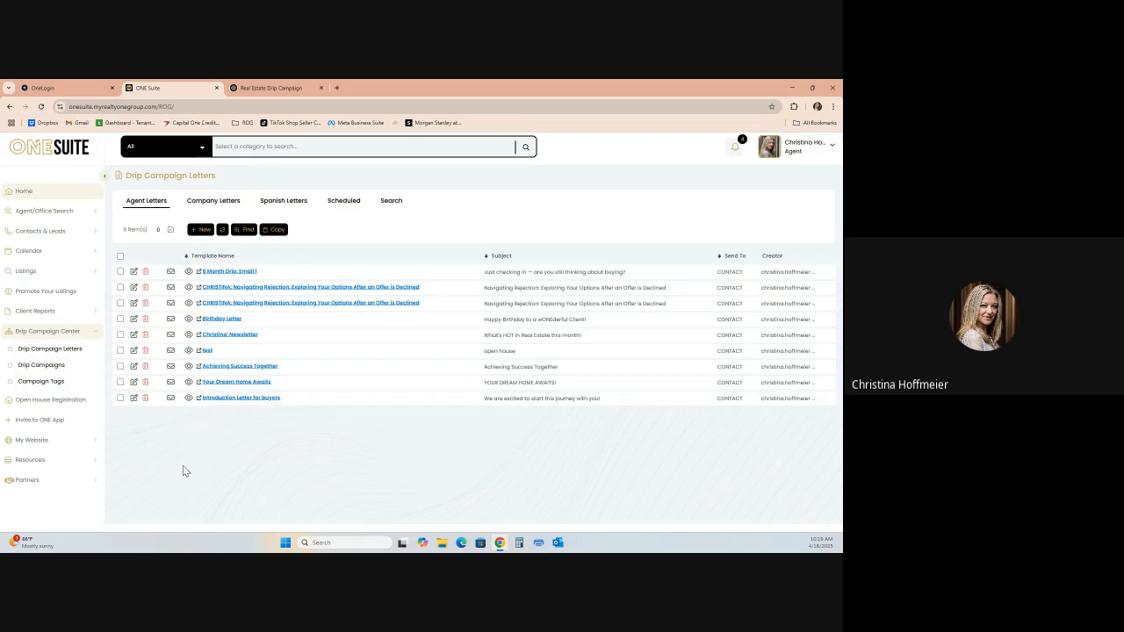
left_click(276, 229)
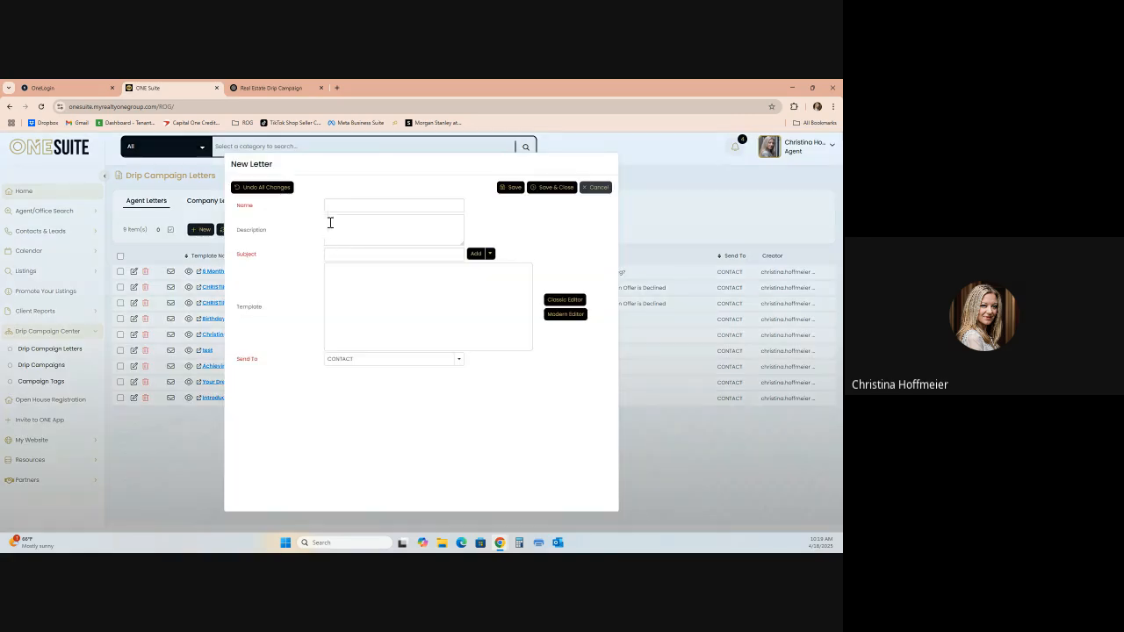
left_click(271, 87)
scroll(472, 394, "down", 2)
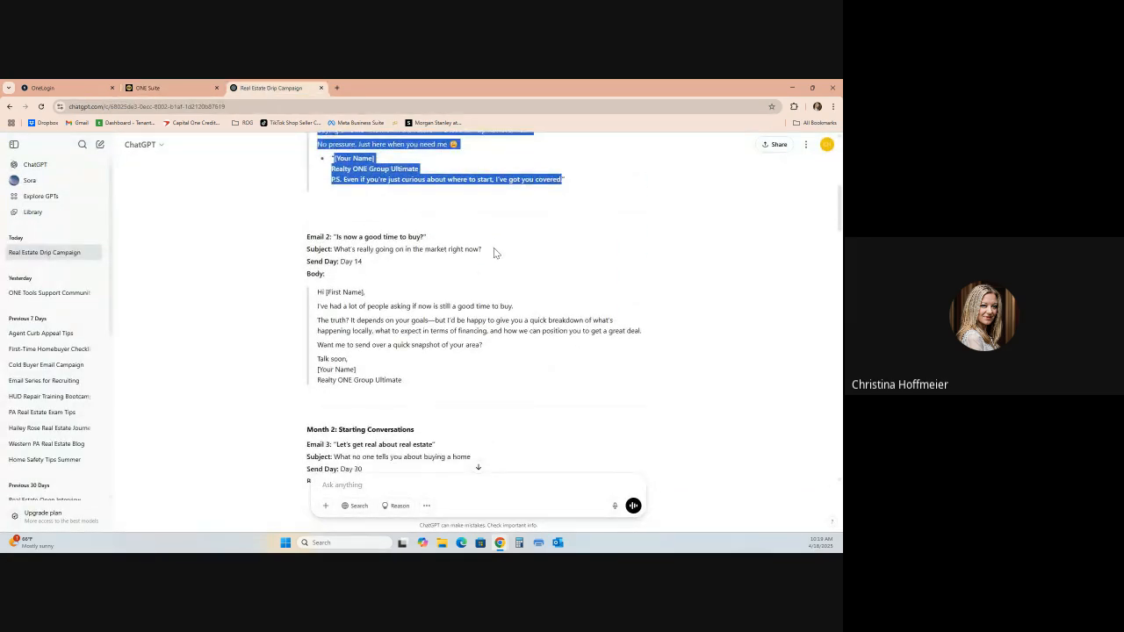
left_click_drag(494, 253, 344, 250)
key("ctrl+c")
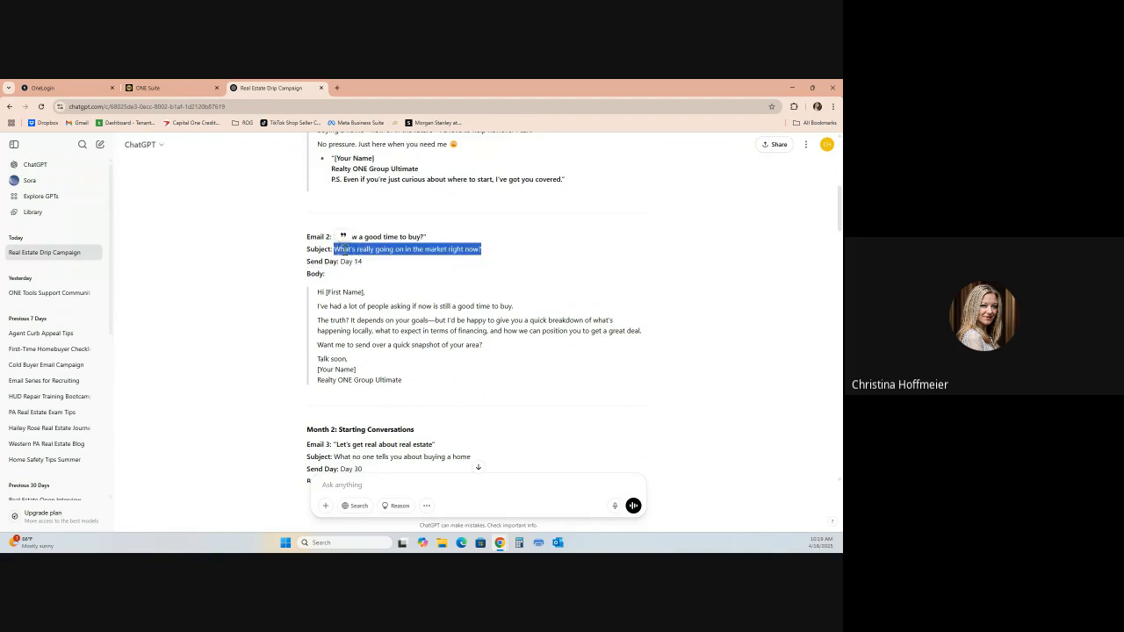
In ONE Suite, name the letter "6 Month Email: Email 2" and paste the subject "What's really going on in the market right now?".
left_click(185, 91)
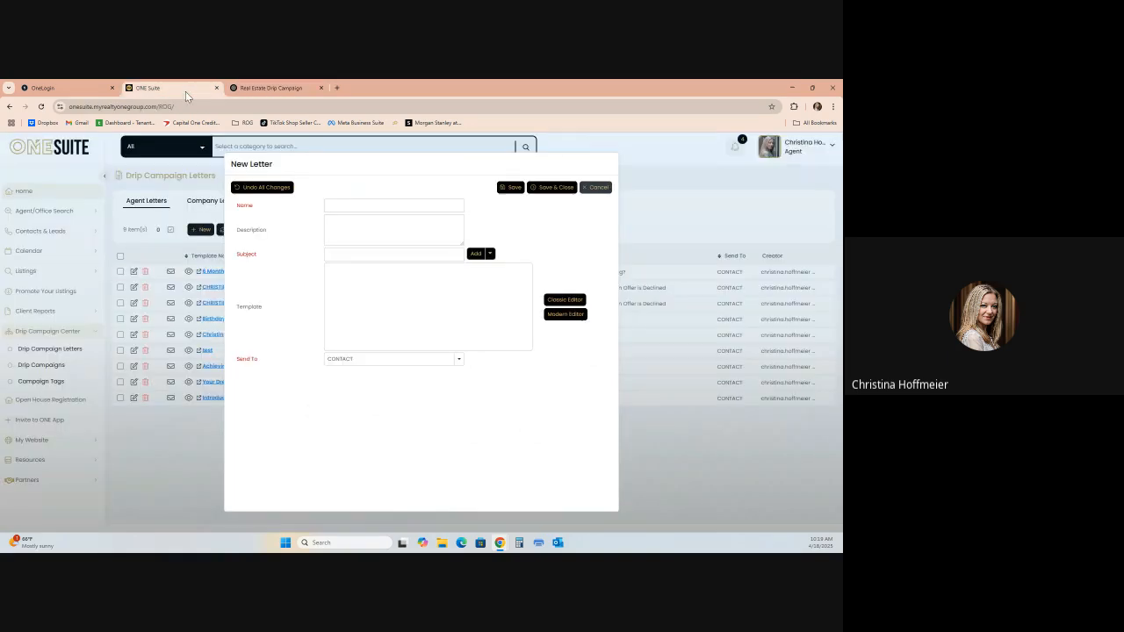
left_click(351, 205)
type("6")
type(" Month Drip:")
type(" E")
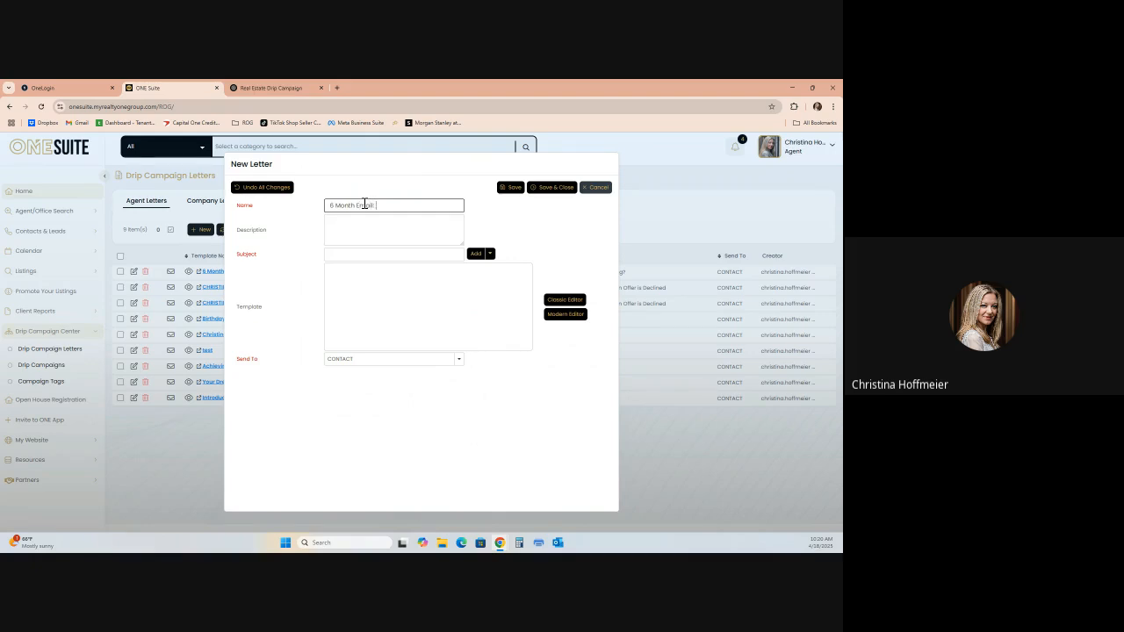
type("mail 2")
left_click(346, 256)
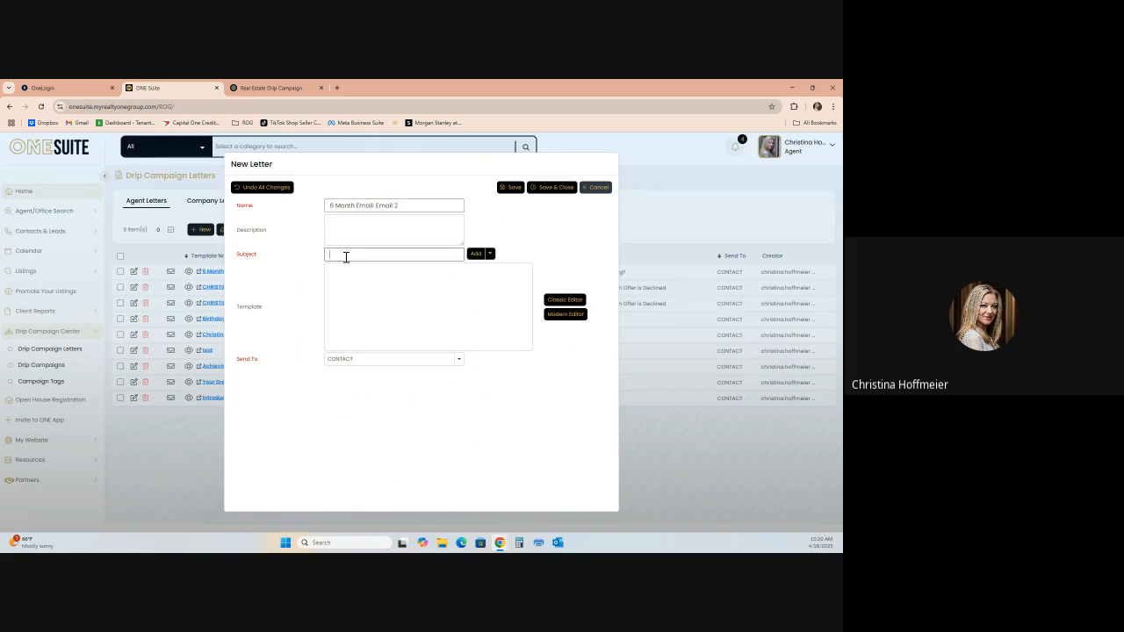
key("ctrl+v")
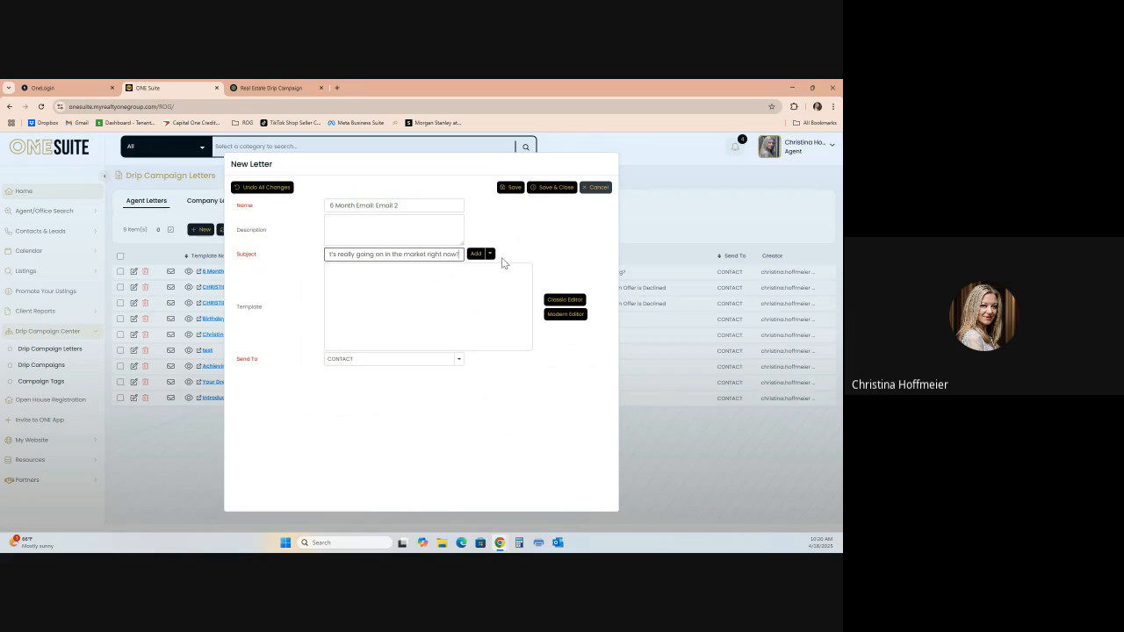
left_click(470, 253)
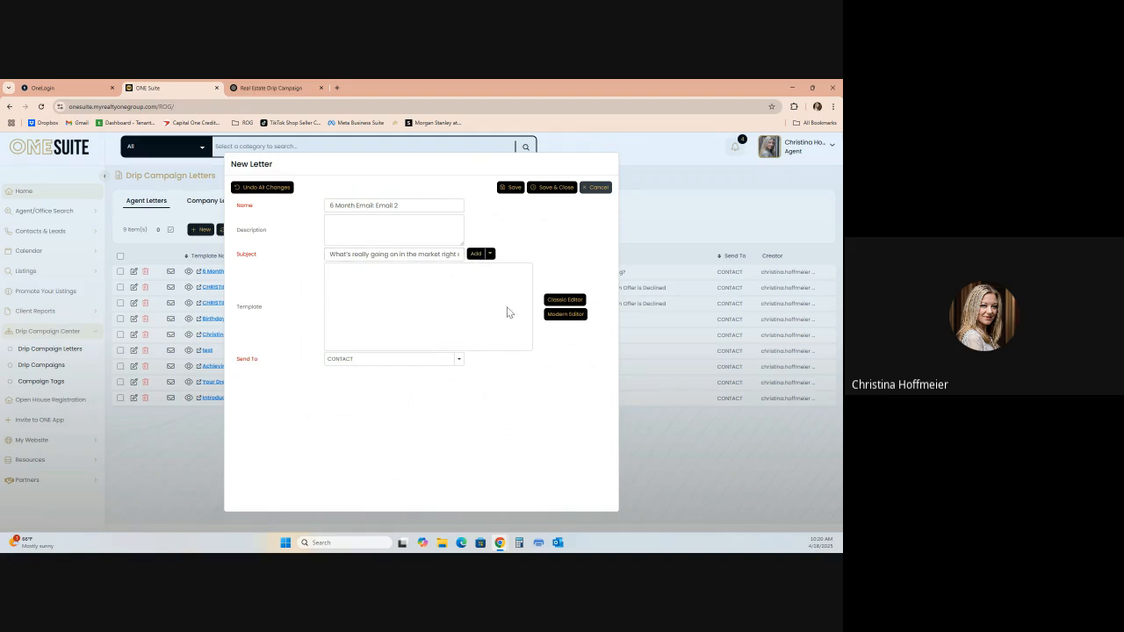
Copy the full body of Email 2 from ChatGPT and paste it into the letter's template in the Classic Editor.
left_click(571, 303)
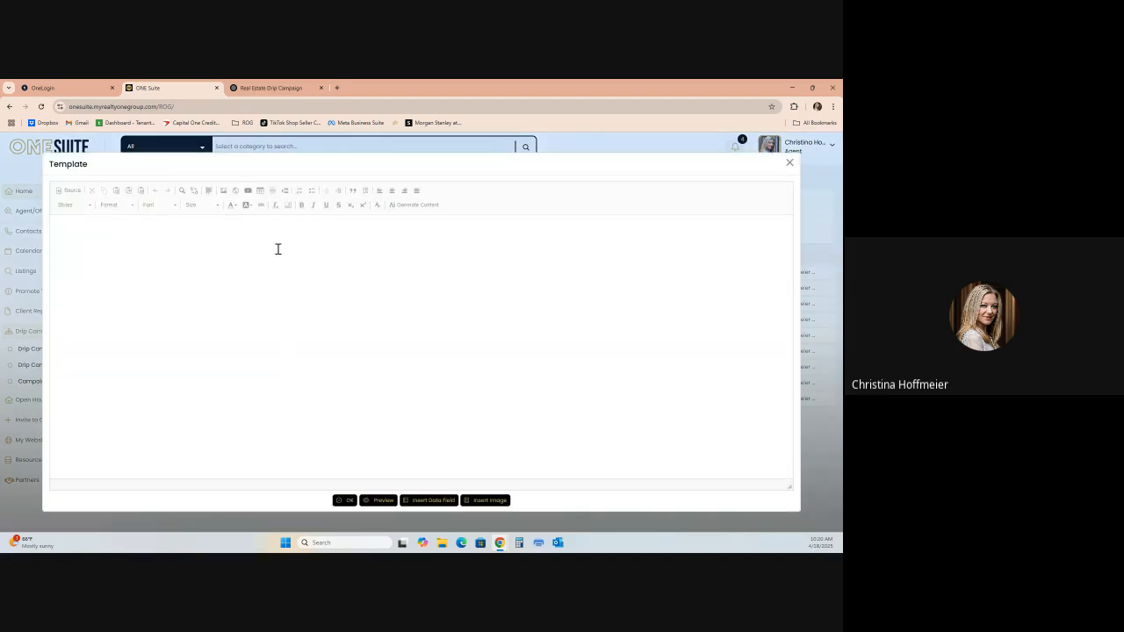
left_click(265, 87)
scroll(483, 360, "down", 1)
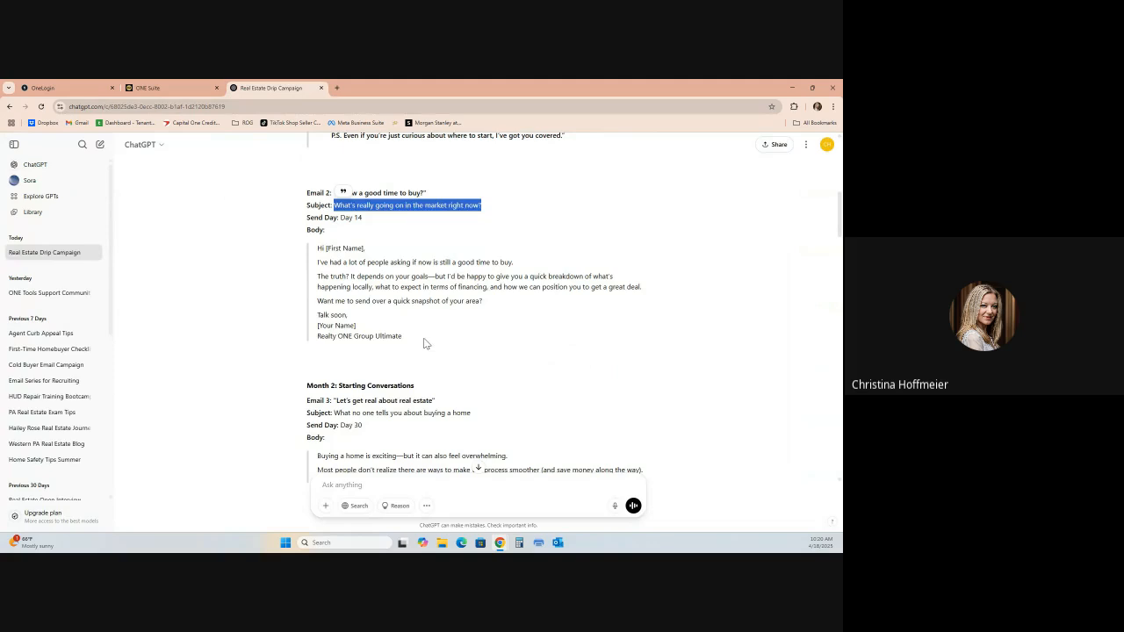
left_click_drag(422, 341, 319, 247)
key("ctrl+c")
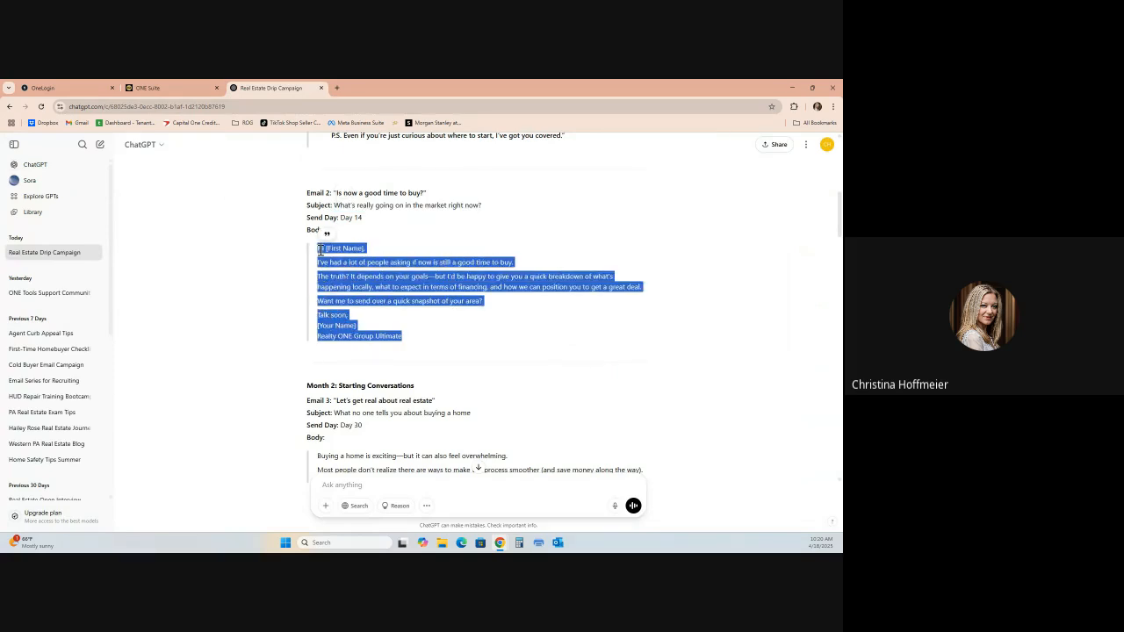
left_click(152, 89)
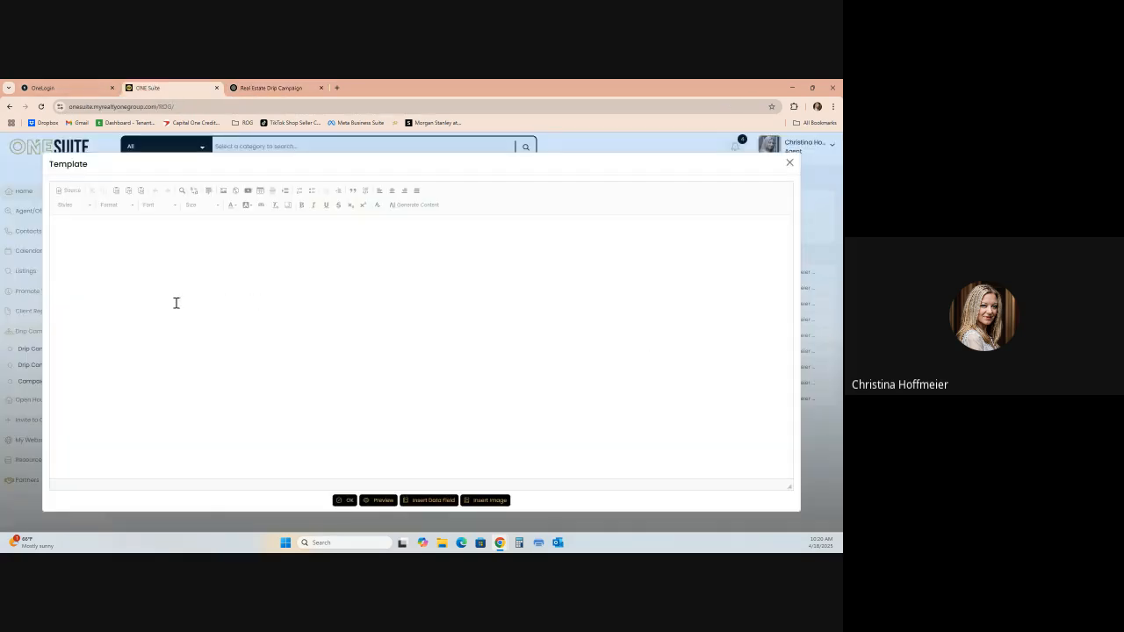
left_click(89, 246)
key("ctrl+v")
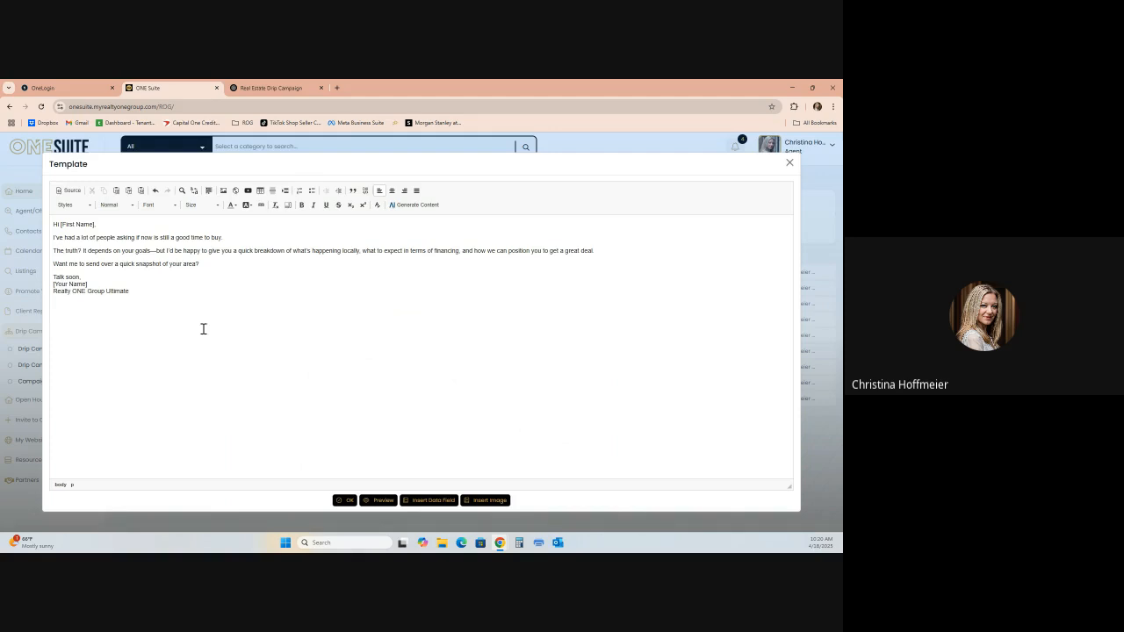
Replace the [First Name] placeholder after "Hi" with the Contact First Name data field, keeping the comma.
left_click(95, 224)
key("BackSpace")
key("BackSpace")
key("BackSpace")
key("BackSpace")
key("BackSpace")
key("BackSpace")
left_click(428, 500)
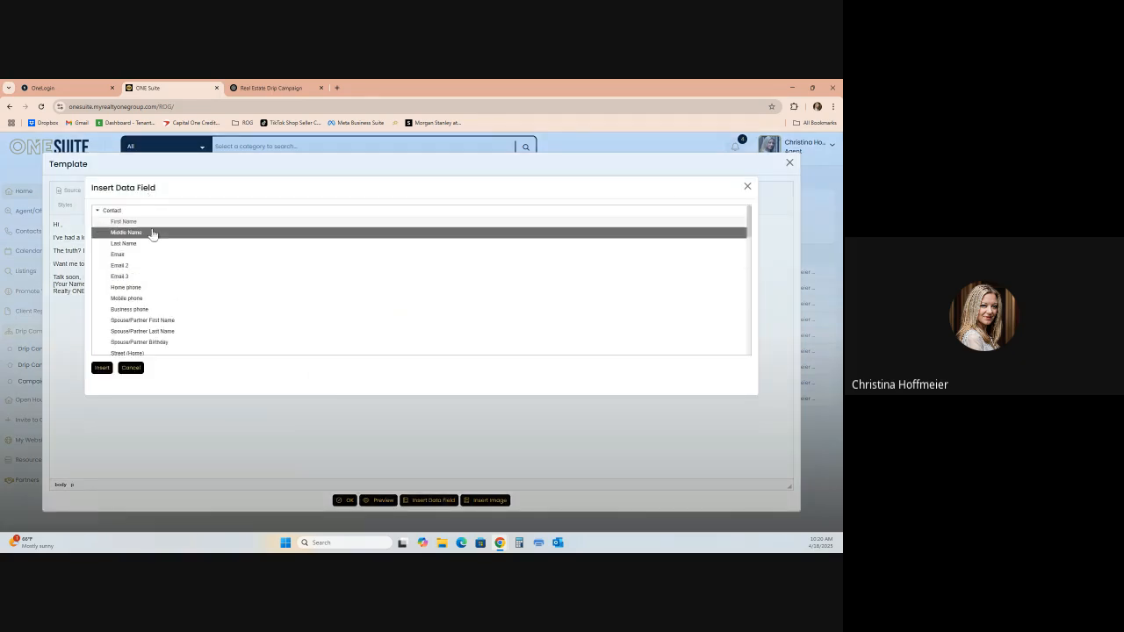
left_click(102, 367)
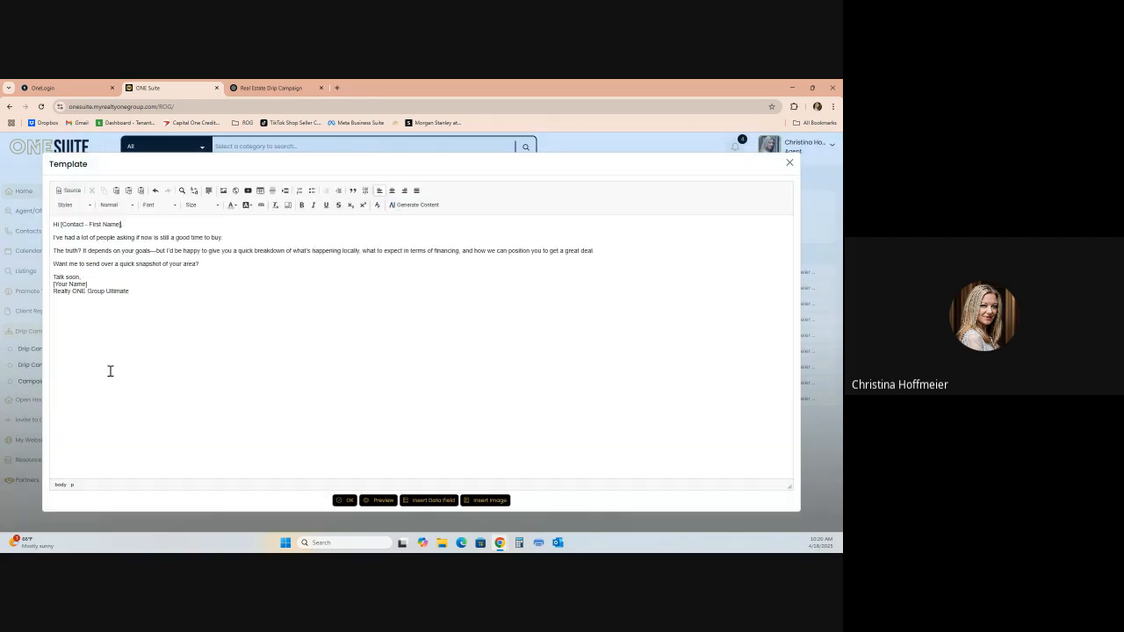
Complete the signature: replace [Your Name] with the agent's full name, add a blank line above it and the phone number below the company name.
left_click(87, 284)
key("BackSpace")
key("BackSpace")
key("BackSpace")
key("BackSpace")
key("BackSpace")
key("BackSpace")
key("BackSpace")
type("Christina Hoffmeier")
left_click(85, 276)
key("shift+Return")
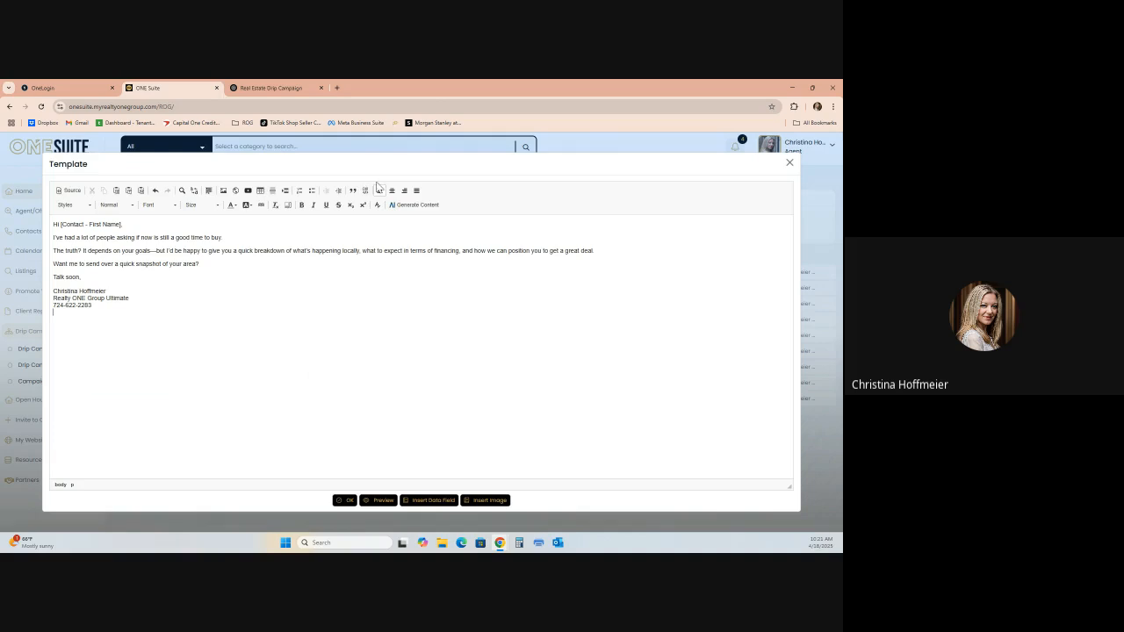
Accept the Email 2 template, then save and close the letter.
left_click(345, 502)
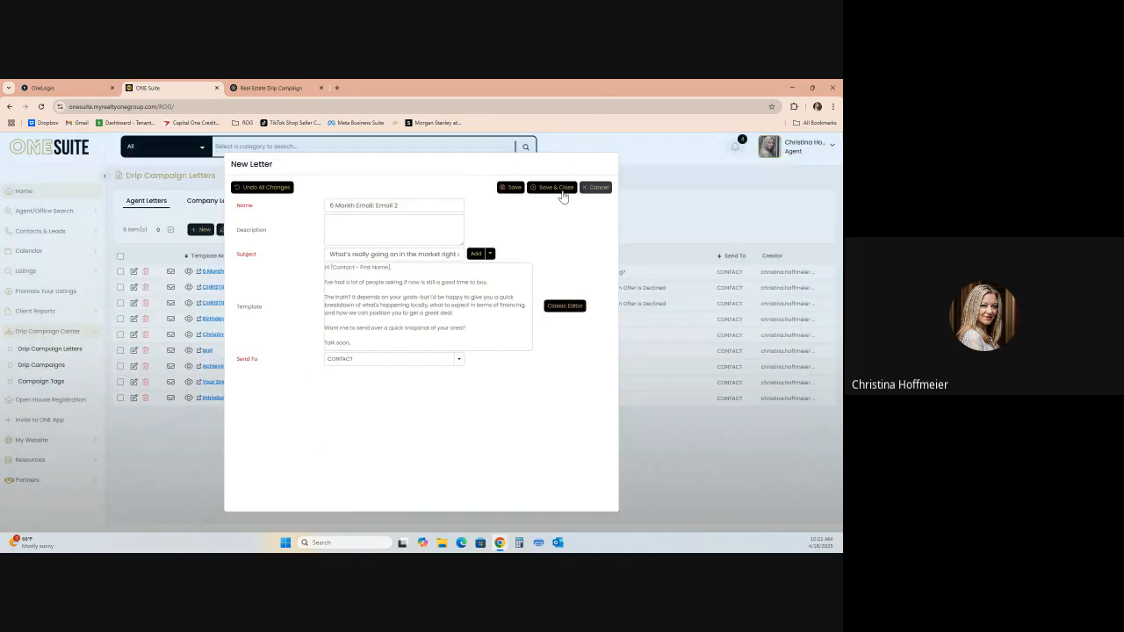
left_click(563, 195)
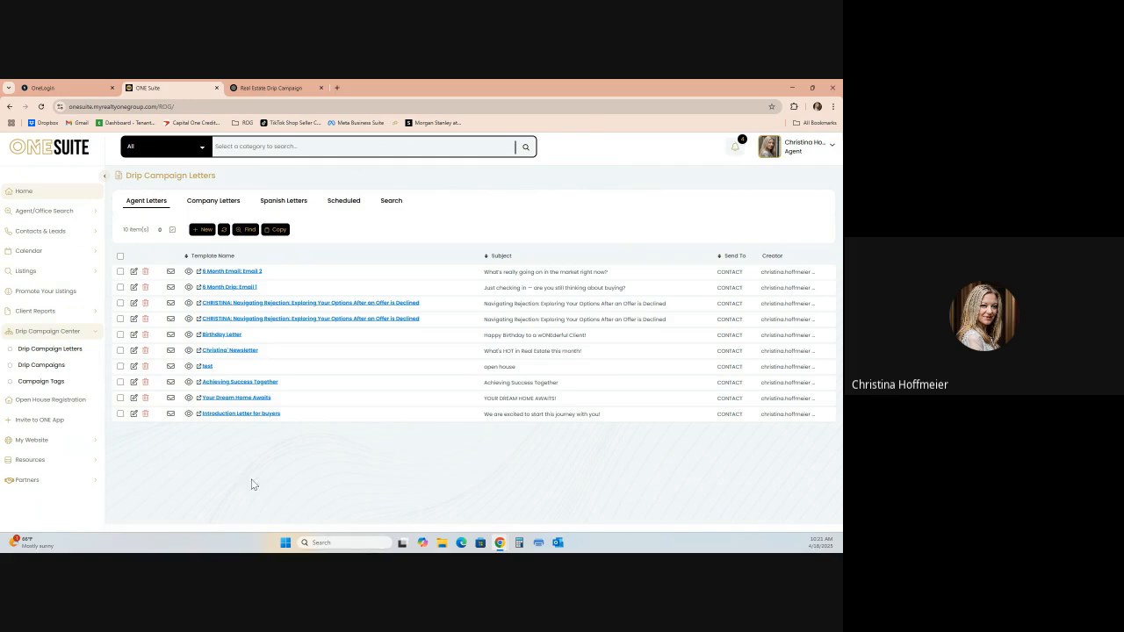
Create a new drip campaign of type By Schedule named "6 Month Drip: TEST".
left_click(36, 367)
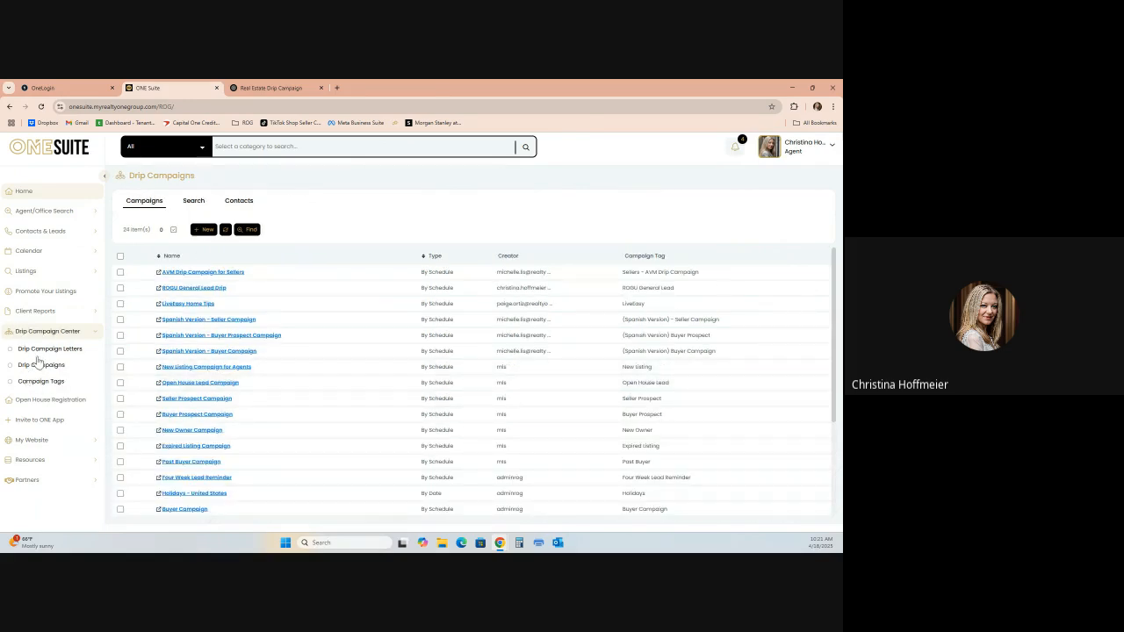
left_click(201, 229)
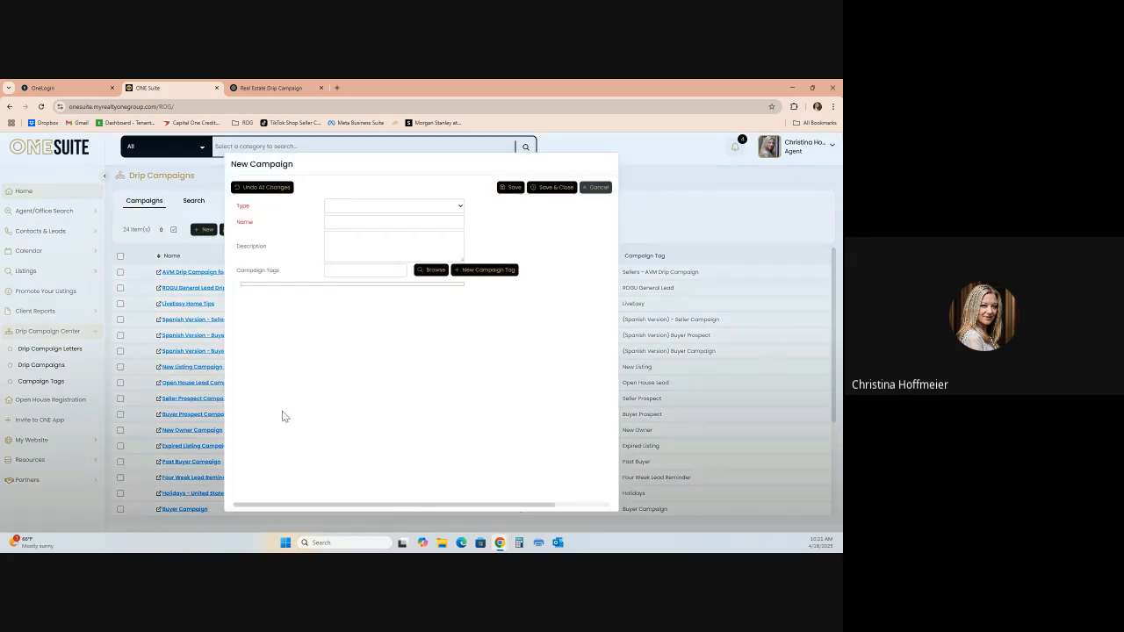
left_click(353, 208)
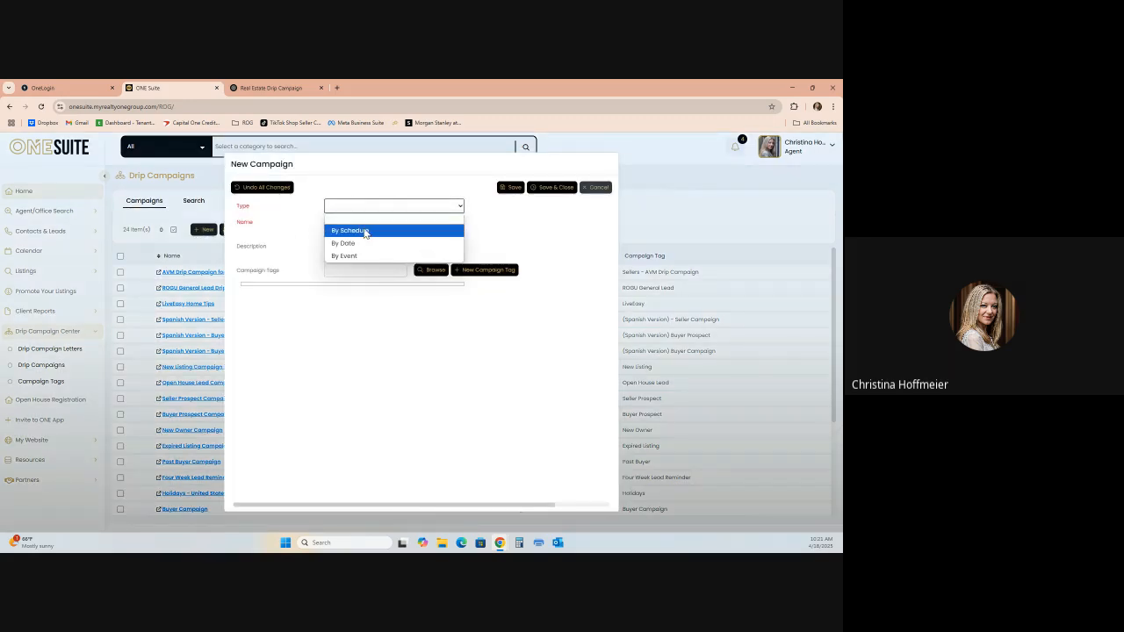
left_click(365, 231)
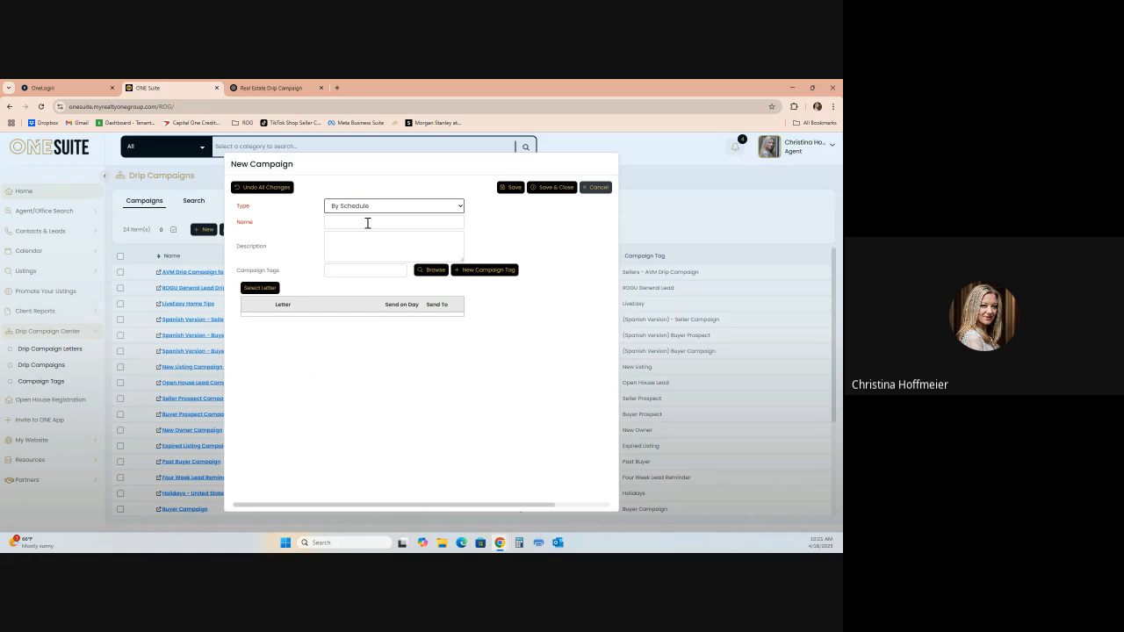
left_click(367, 222)
type("6 Month")
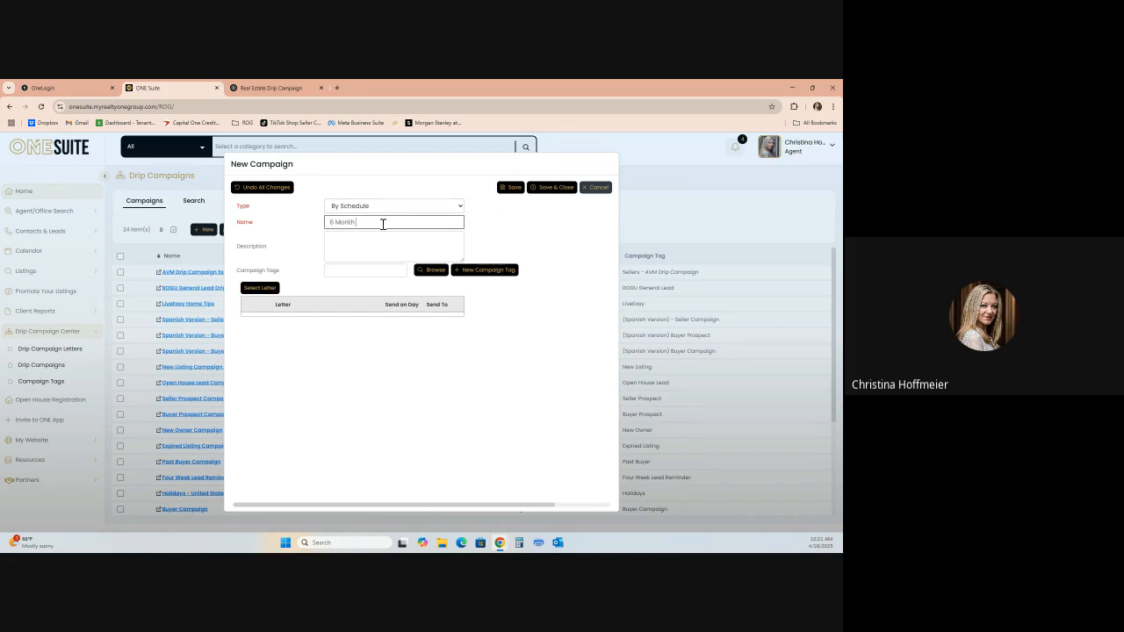
type(" Drip: TEST")
Create a new campaign tag named TEST and save it to the campaign.
left_click(345, 269)
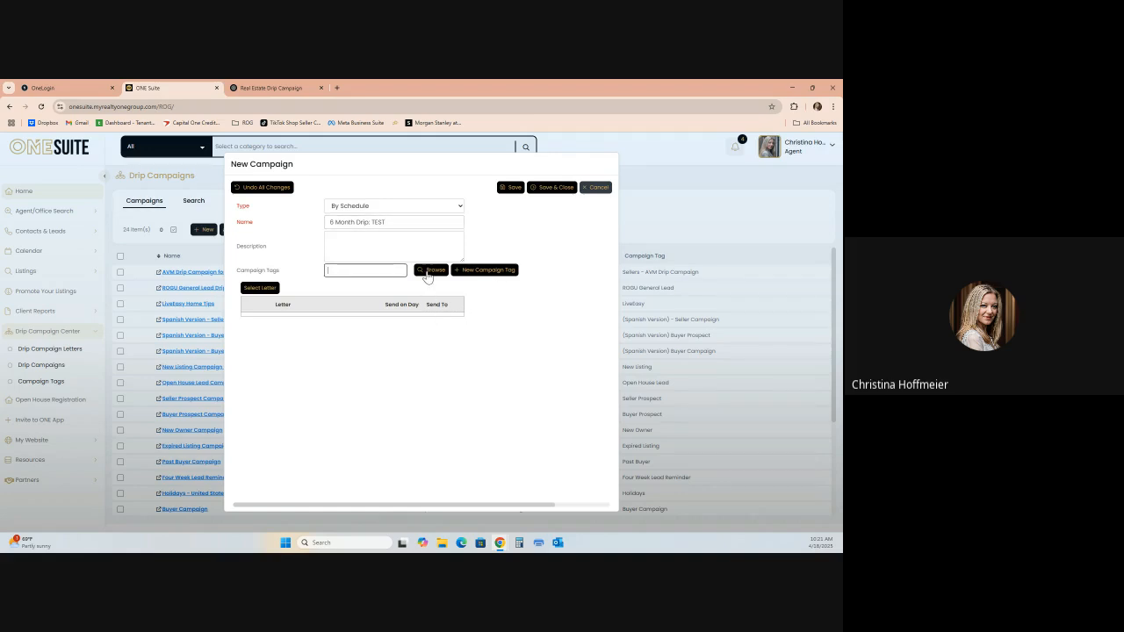
left_click(479, 271)
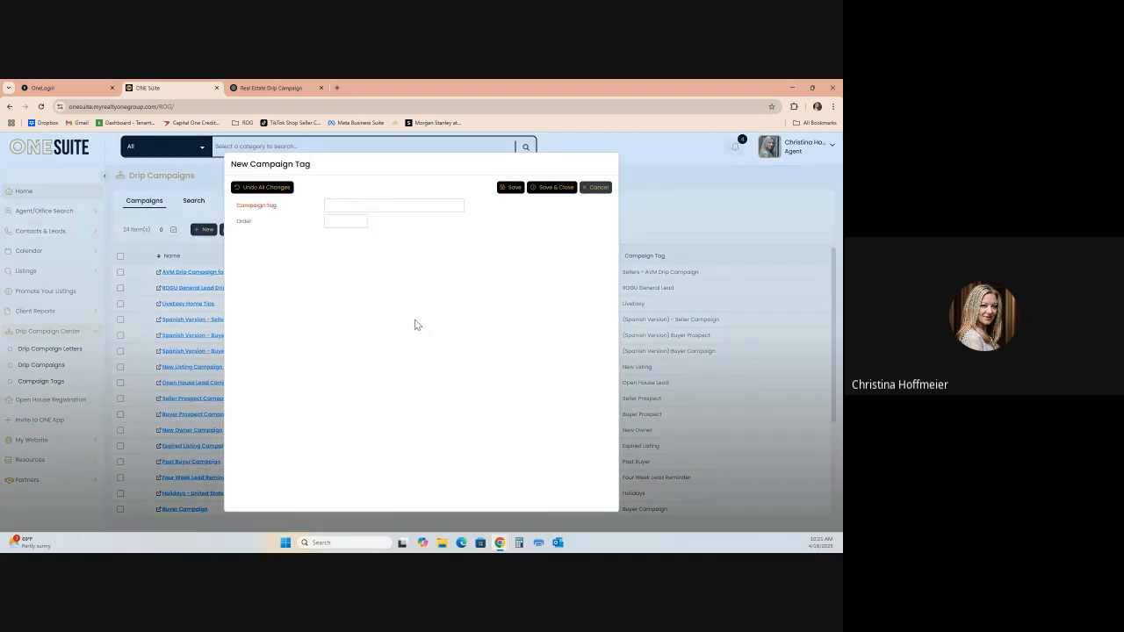
left_click(355, 206)
type("TEST")
left_click(552, 189)
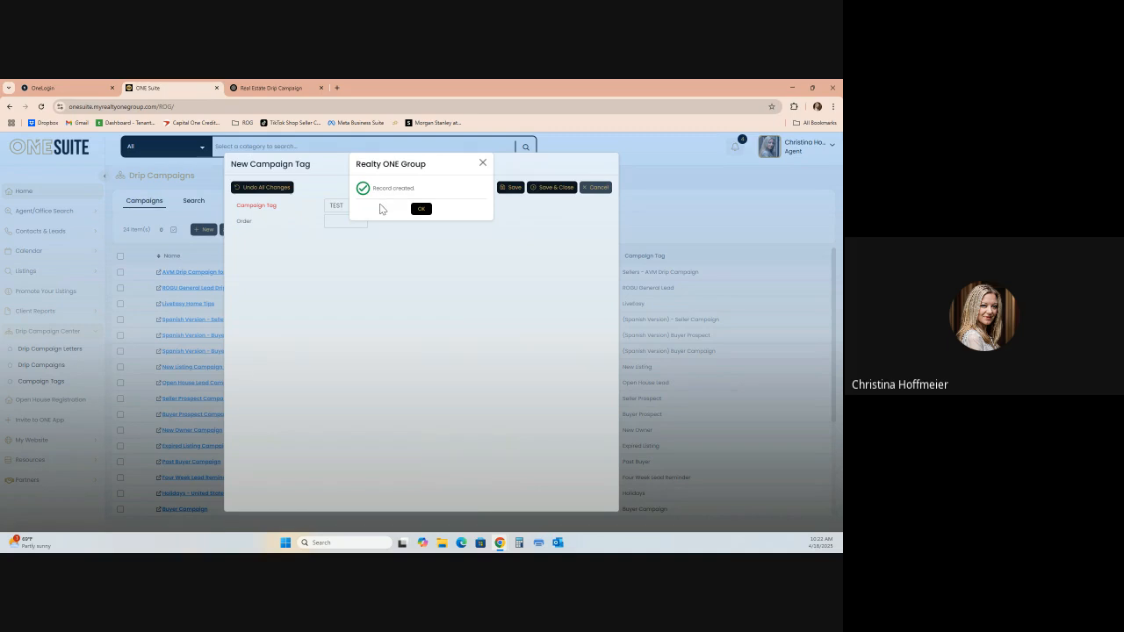
left_click(421, 209)
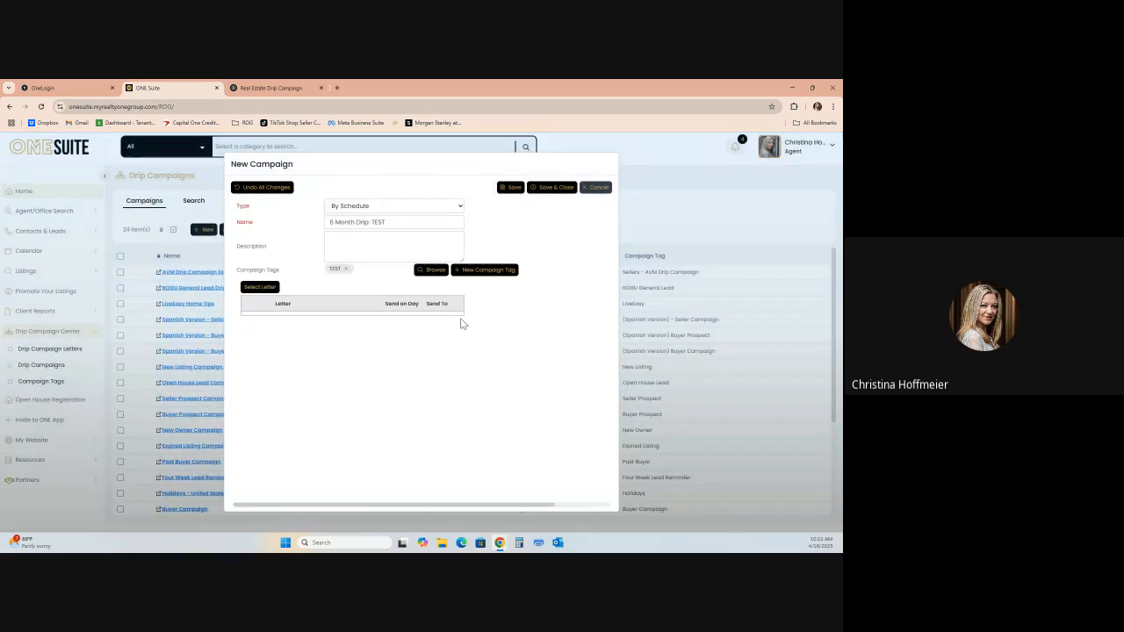
Choose the "6 Month Drip: Email 1" letter as the first letter of the campaign.
left_click(260, 288)
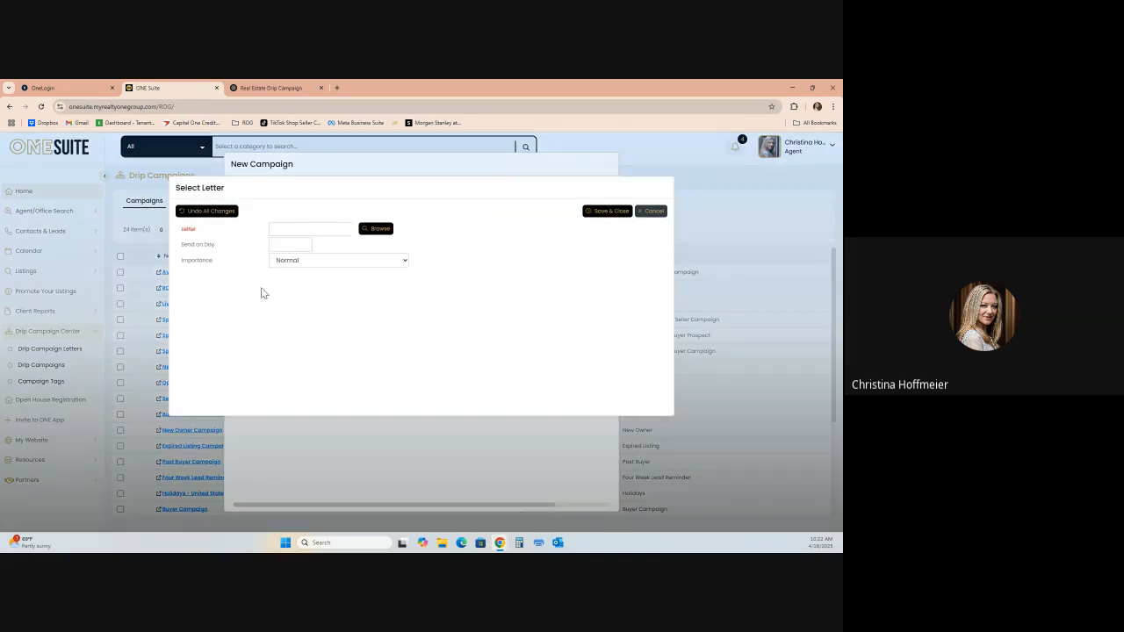
left_click(389, 230)
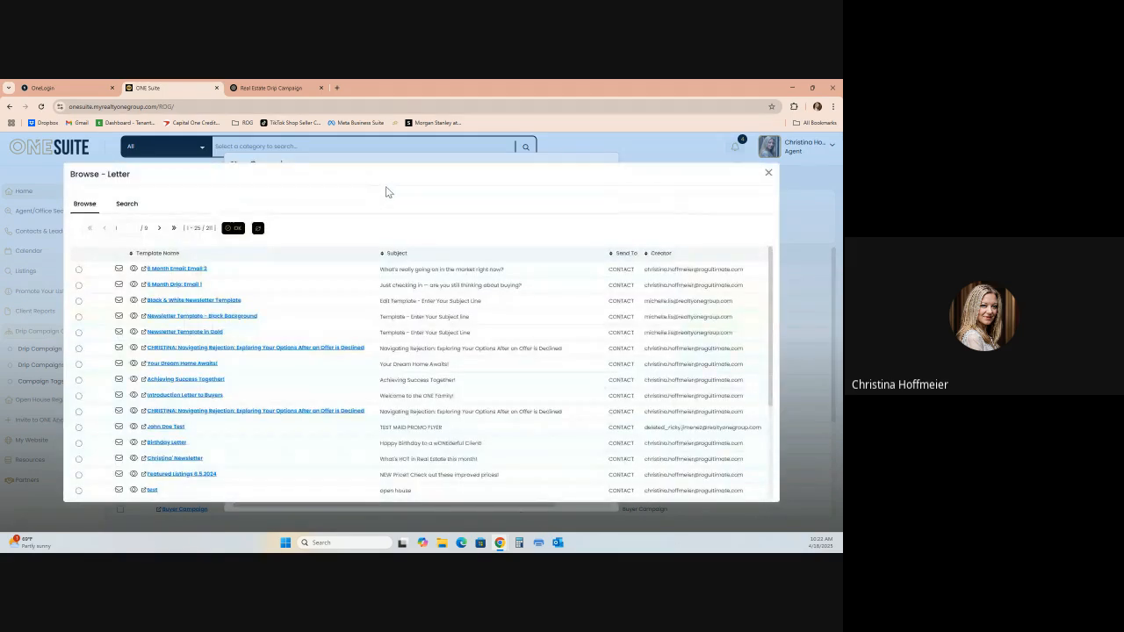
left_click(78, 286)
left_click(236, 228)
Check Email 1's send day in ChatGPT, set the letter's Send on Day to 1 and save it to the campaign.
left_click(299, 243)
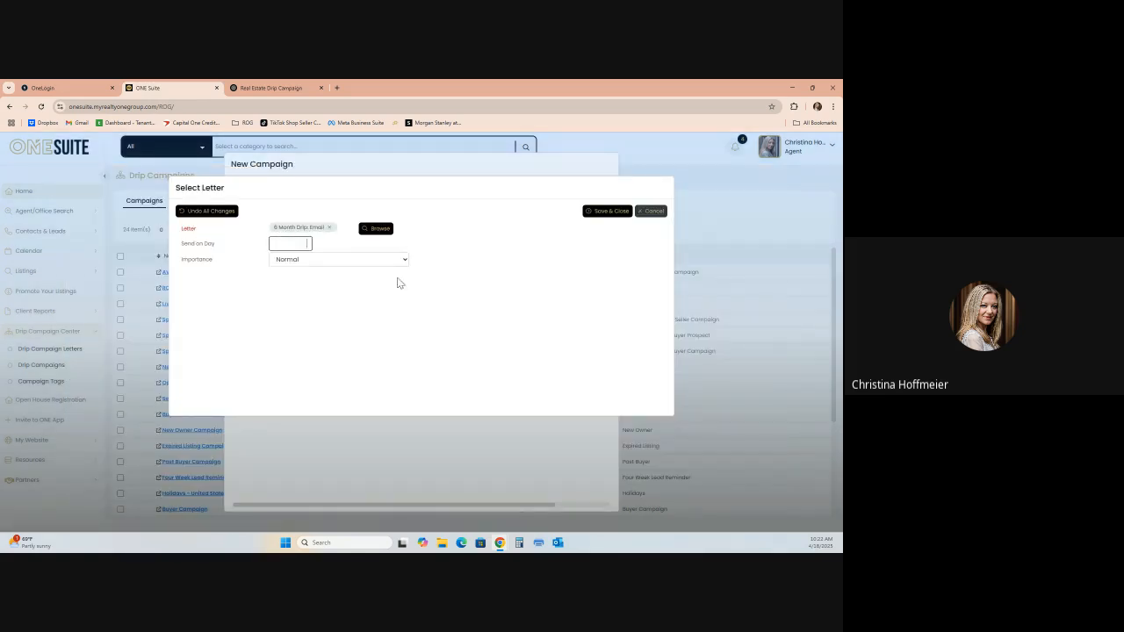
left_click(264, 93)
scroll(319, 259, "up", 3)
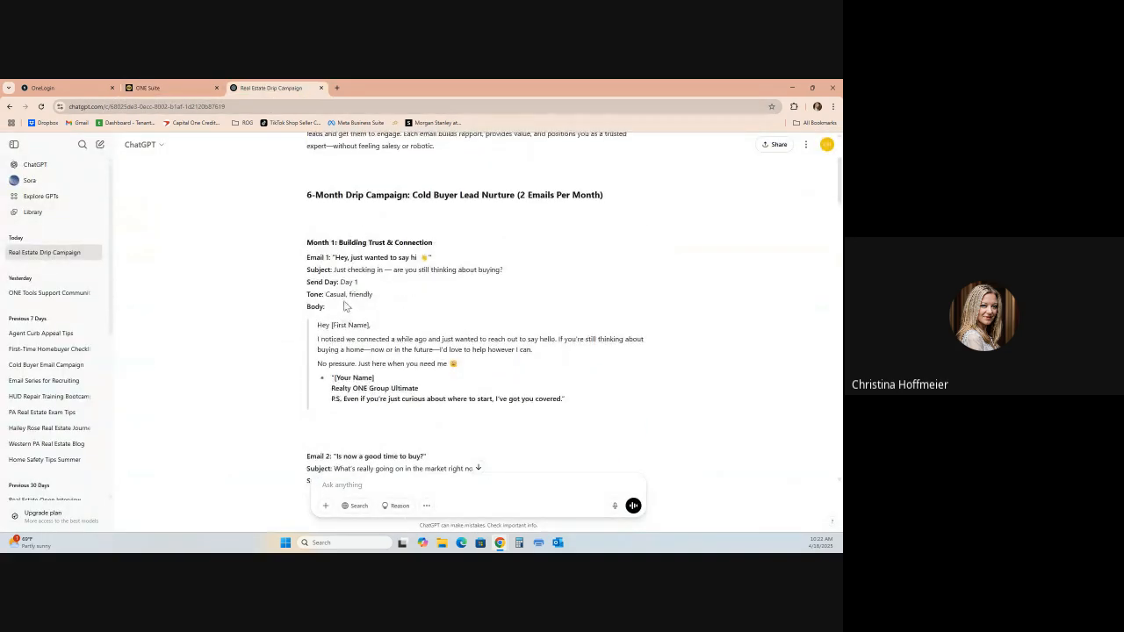
left_click(182, 90)
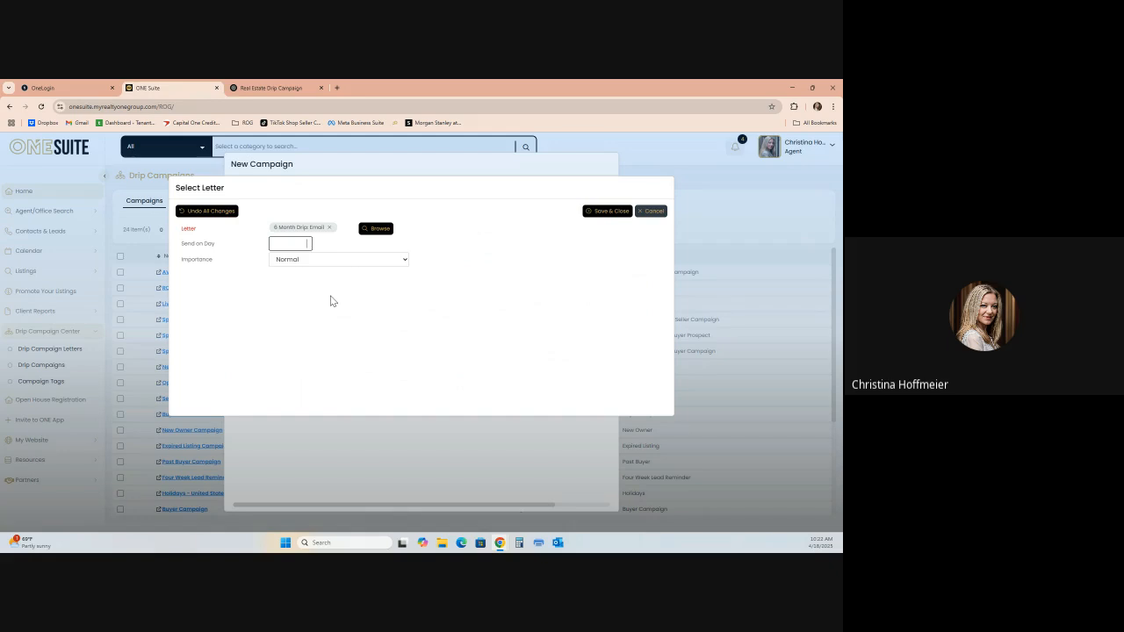
left_click(379, 288)
left_click(612, 215)
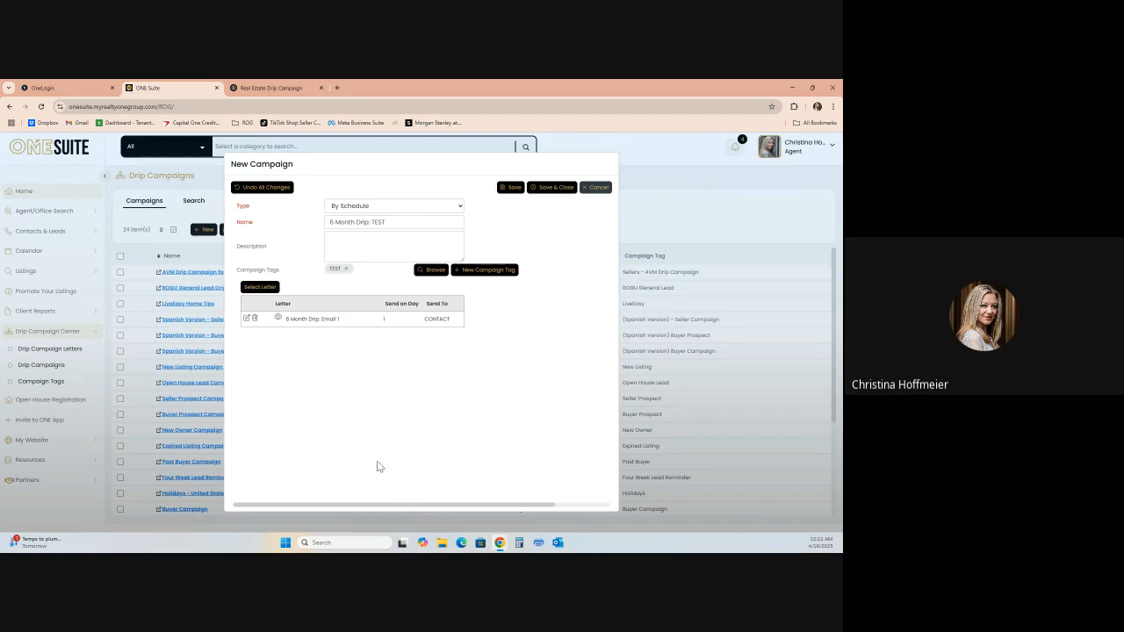
Choose the "6 Month Email: Email 2" letter as the second letter of the campaign.
left_click(261, 288)
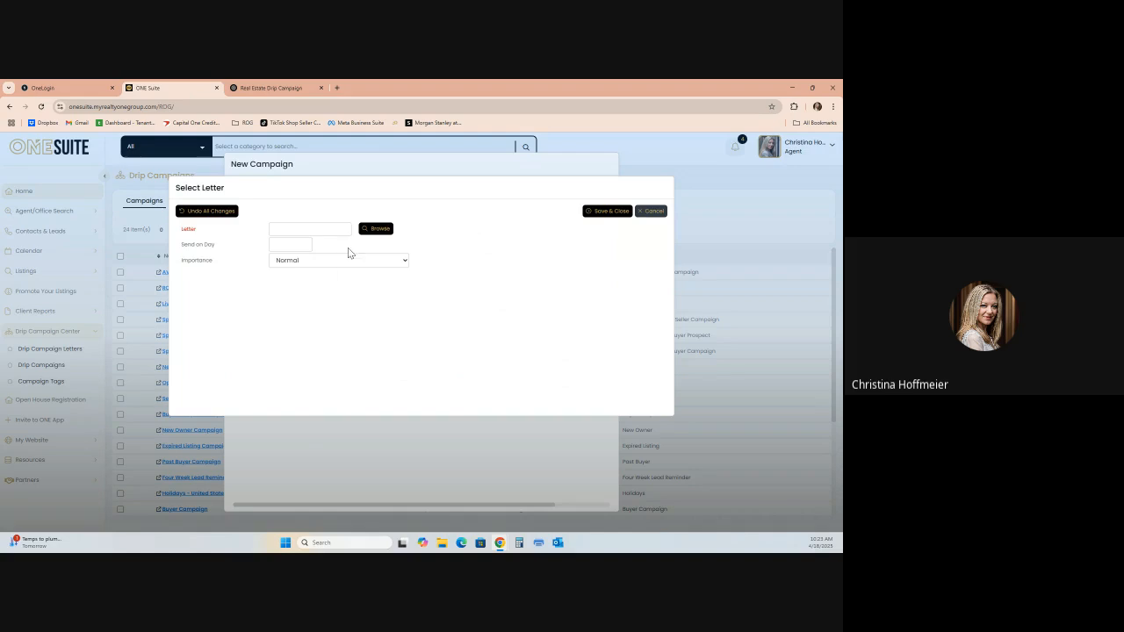
left_click(380, 228)
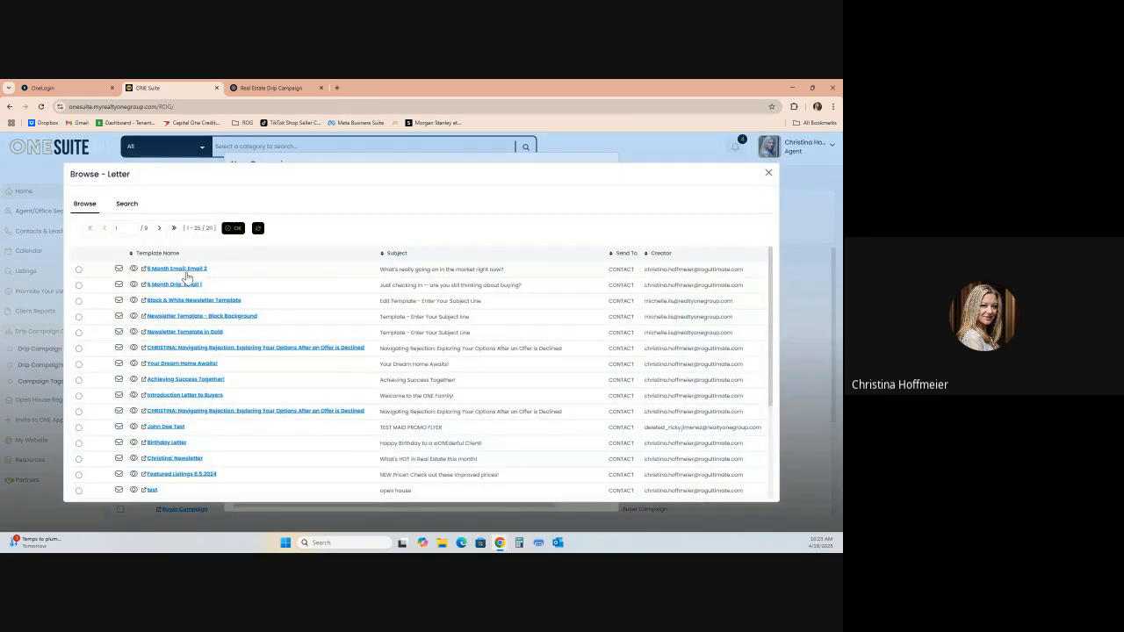
left_click(78, 268)
left_click(234, 228)
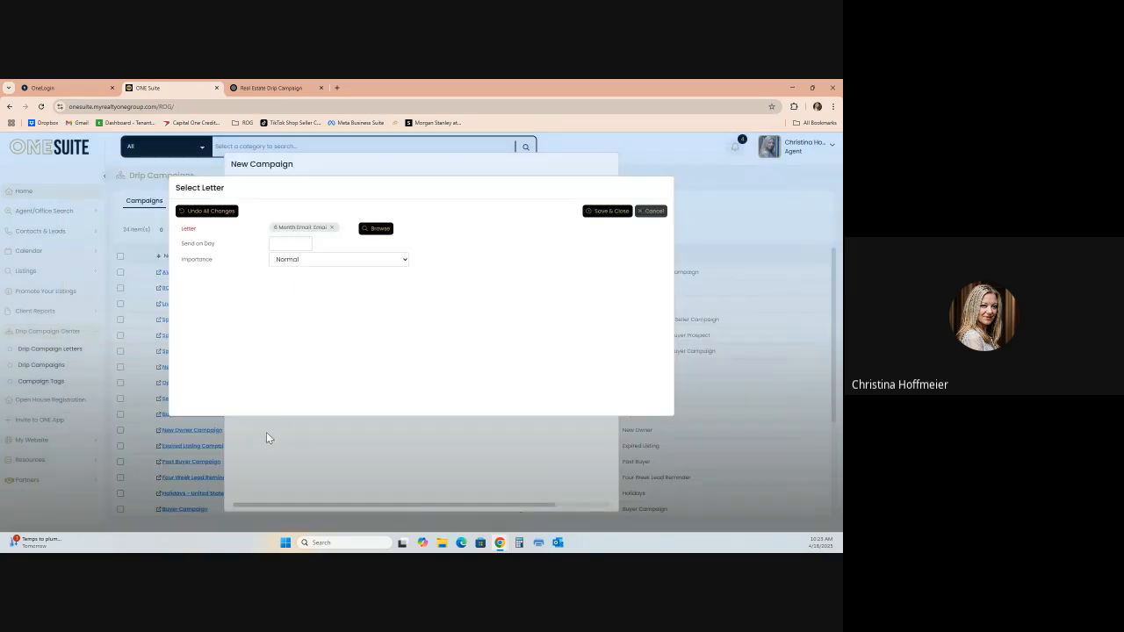
Switch to the ChatGPT conversation and look up the send day given for Email 2.
left_click(255, 87)
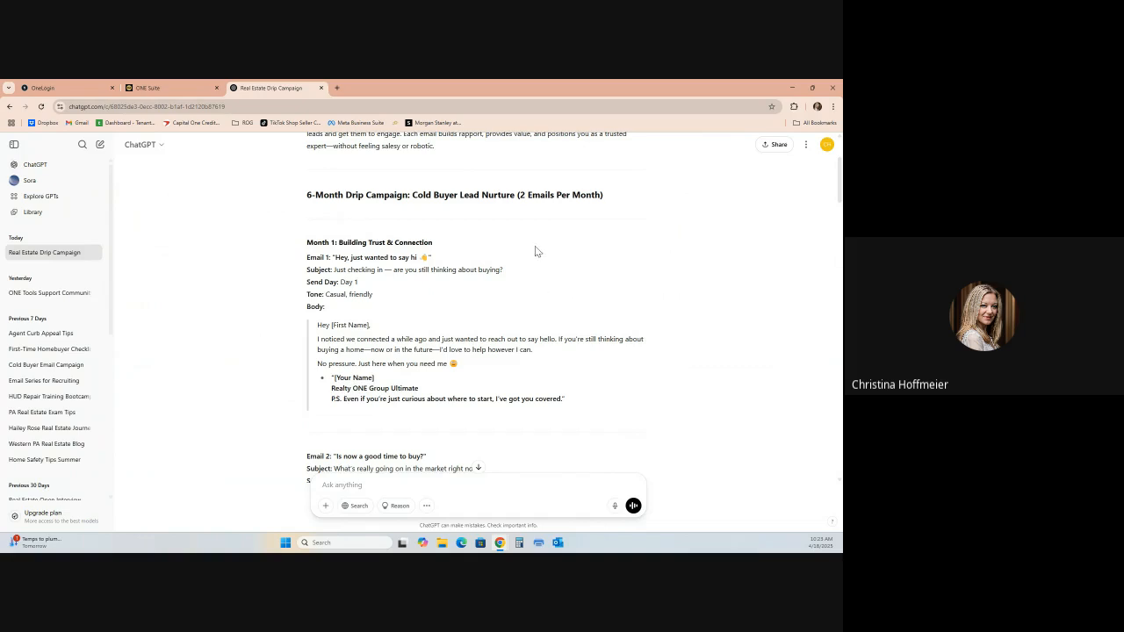
scroll(537, 252, "down", 3)
left_click_drag(404, 474, 419, 369)
left_click(404, 278)
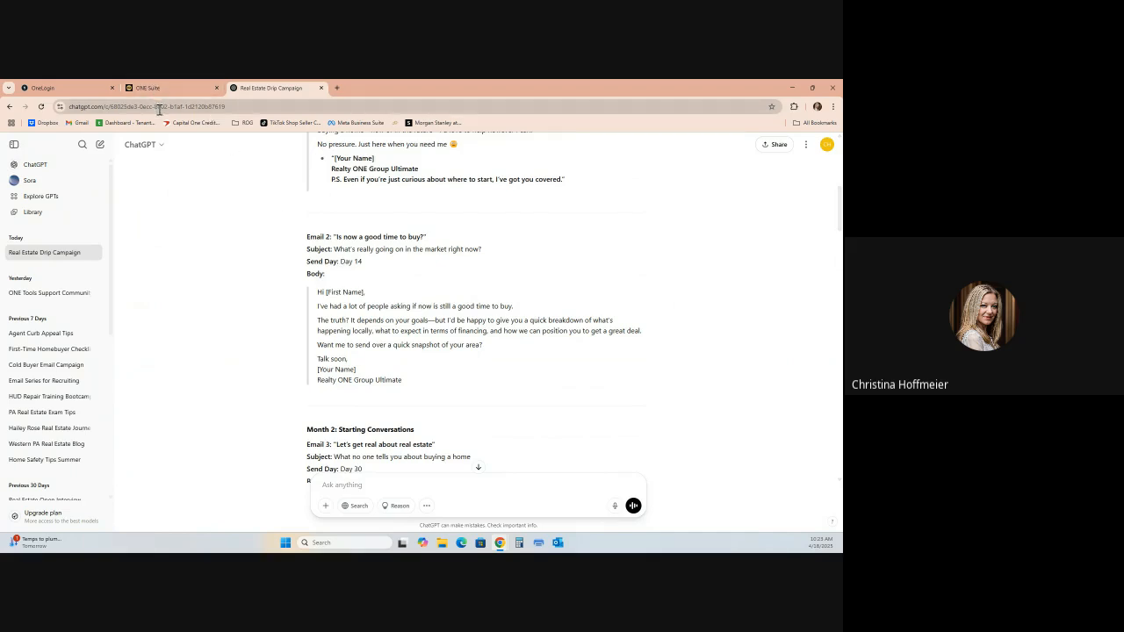
Back in ONE Suite, set the second letter's Send on Day to 14, add it to the campaign and save and close the campaign.
mouse_move(189, 93)
left_click(158, 88)
left_click(293, 244)
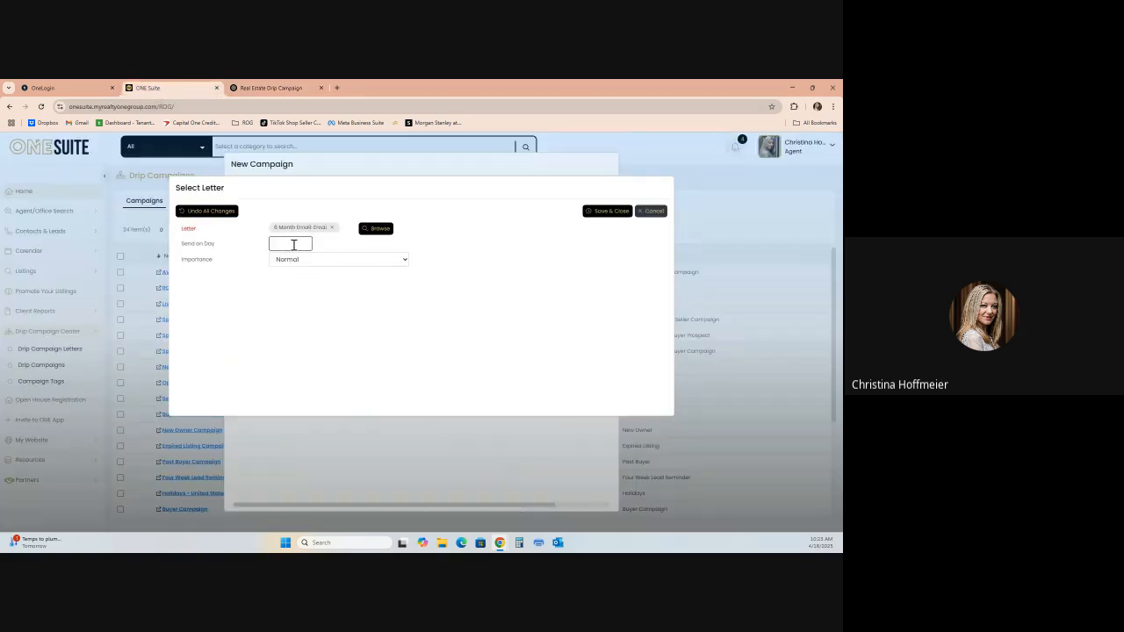
left_click(404, 302)
left_click(605, 214)
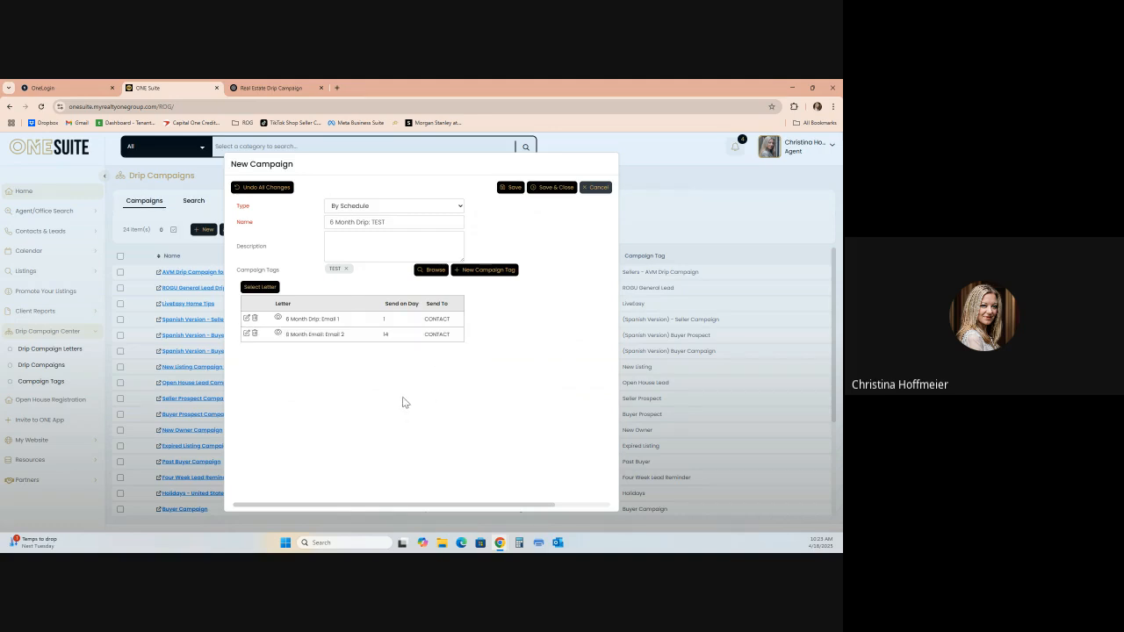
left_click(553, 190)
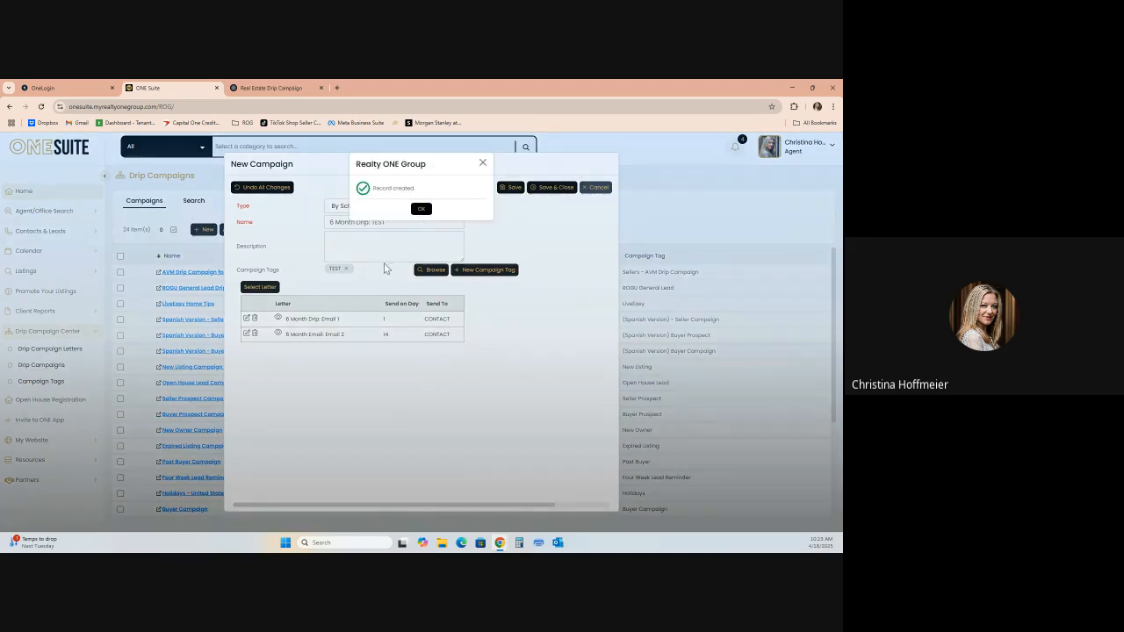